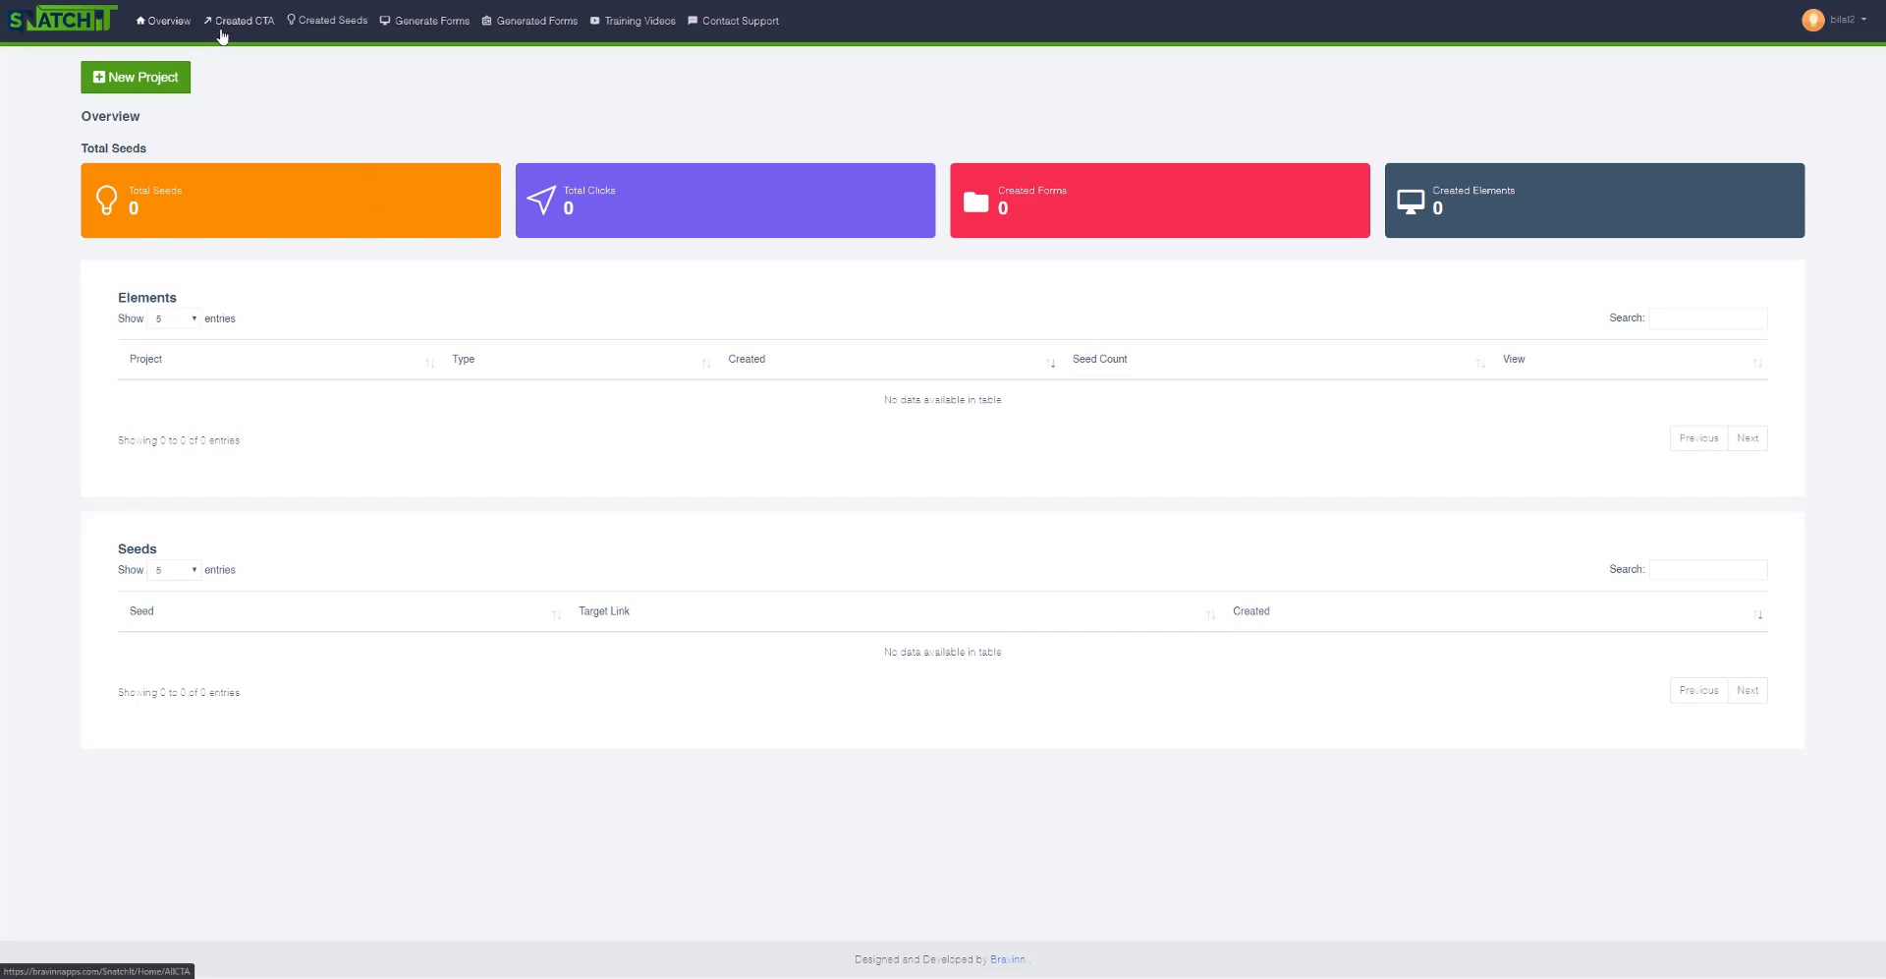
Go to the Created CTA page to see the All Elements list.
left_click(222, 37)
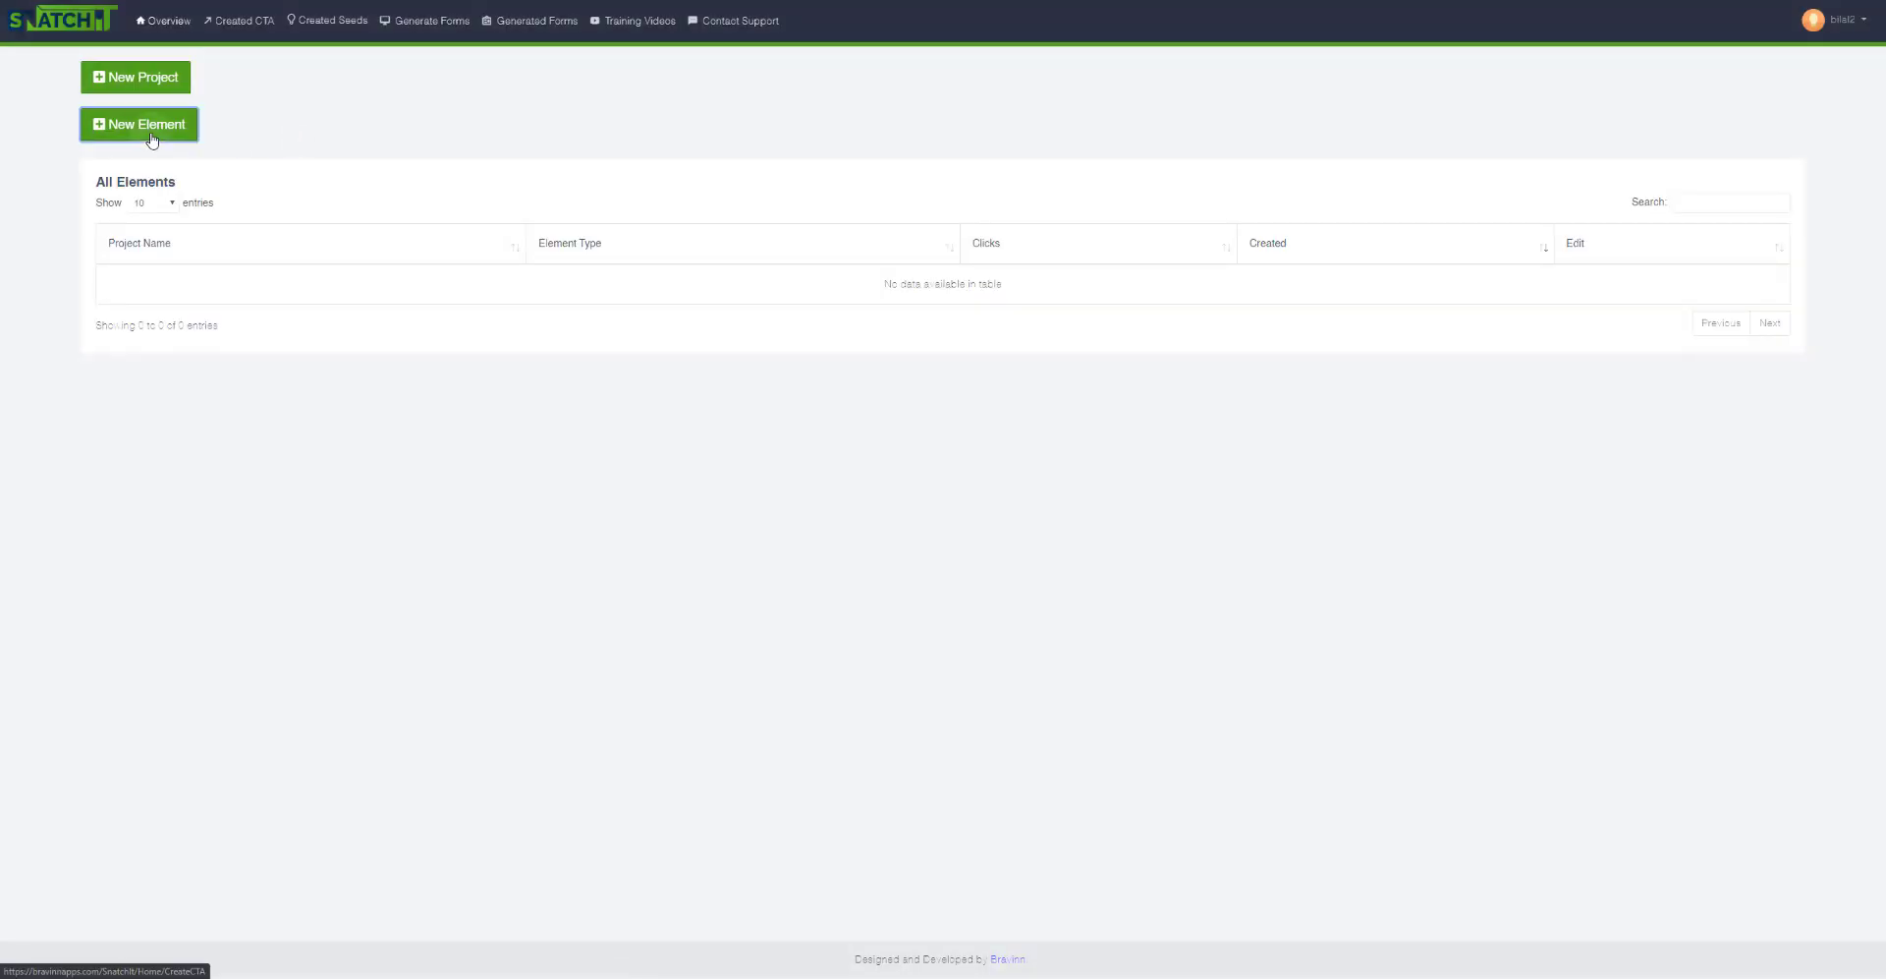
Start a new element with project name 'weightloss' and choose the Form type.
left_click(152, 137)
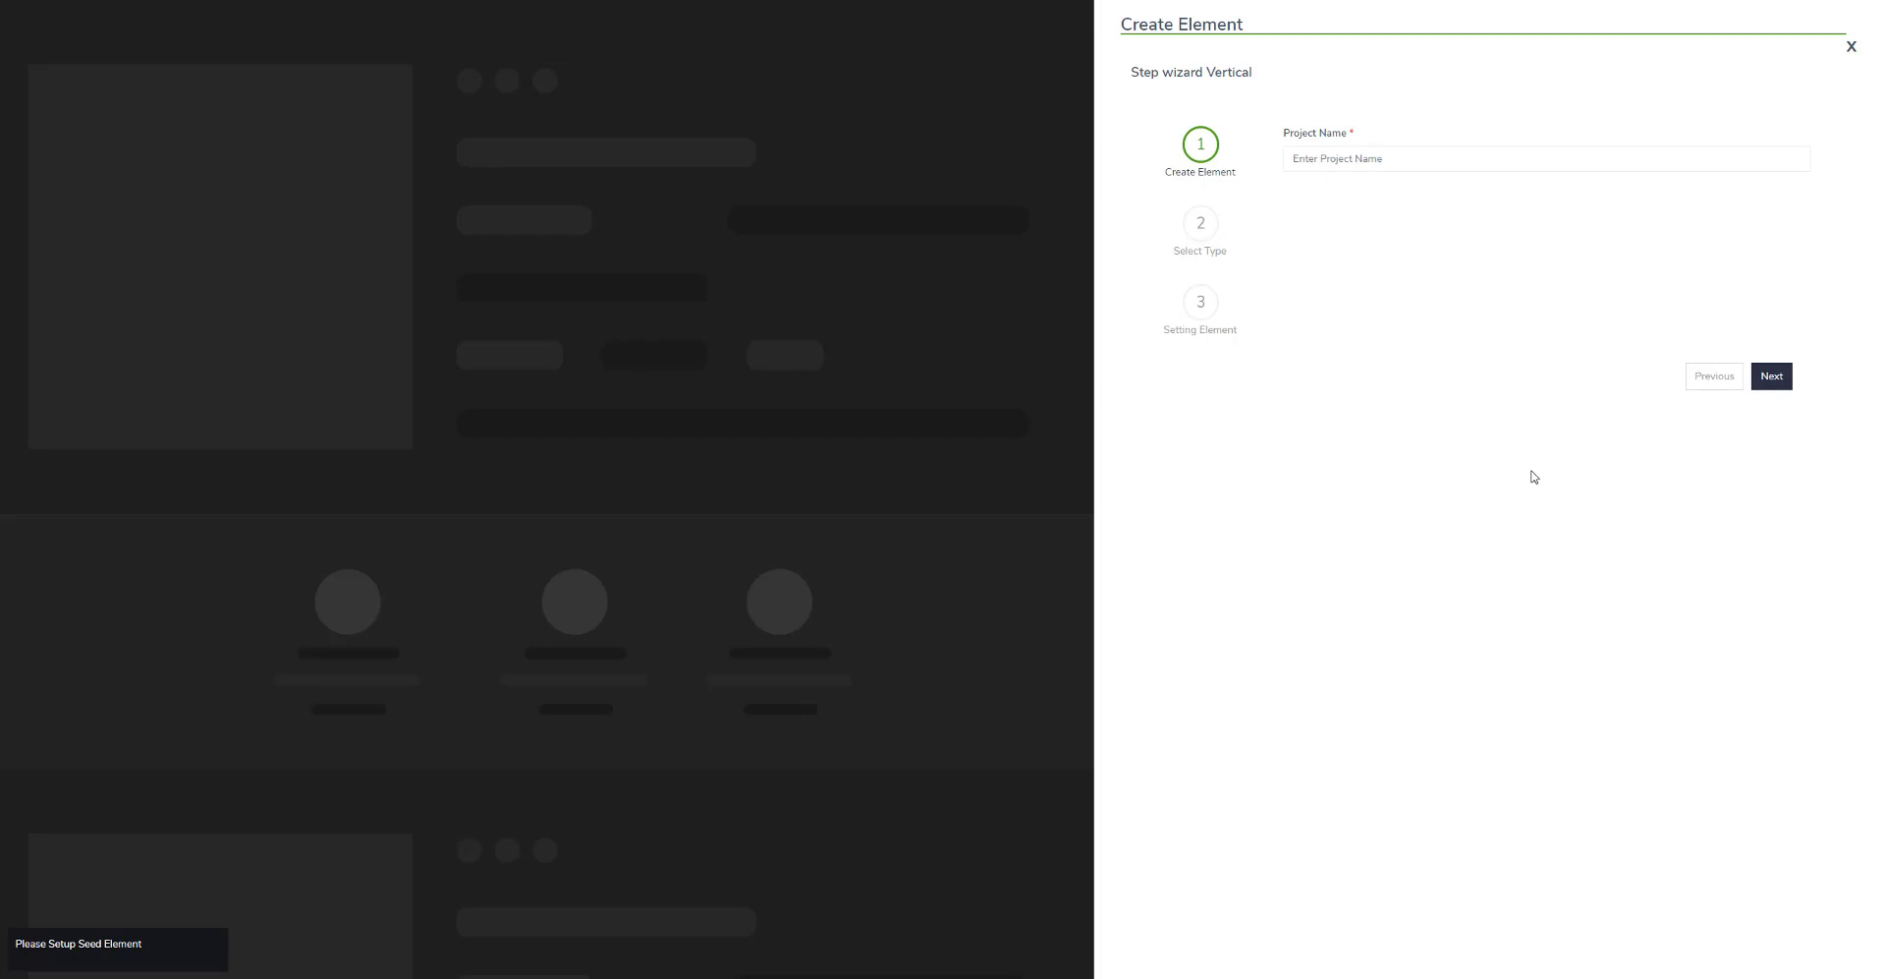
left_click(1390, 165)
type("weigh")
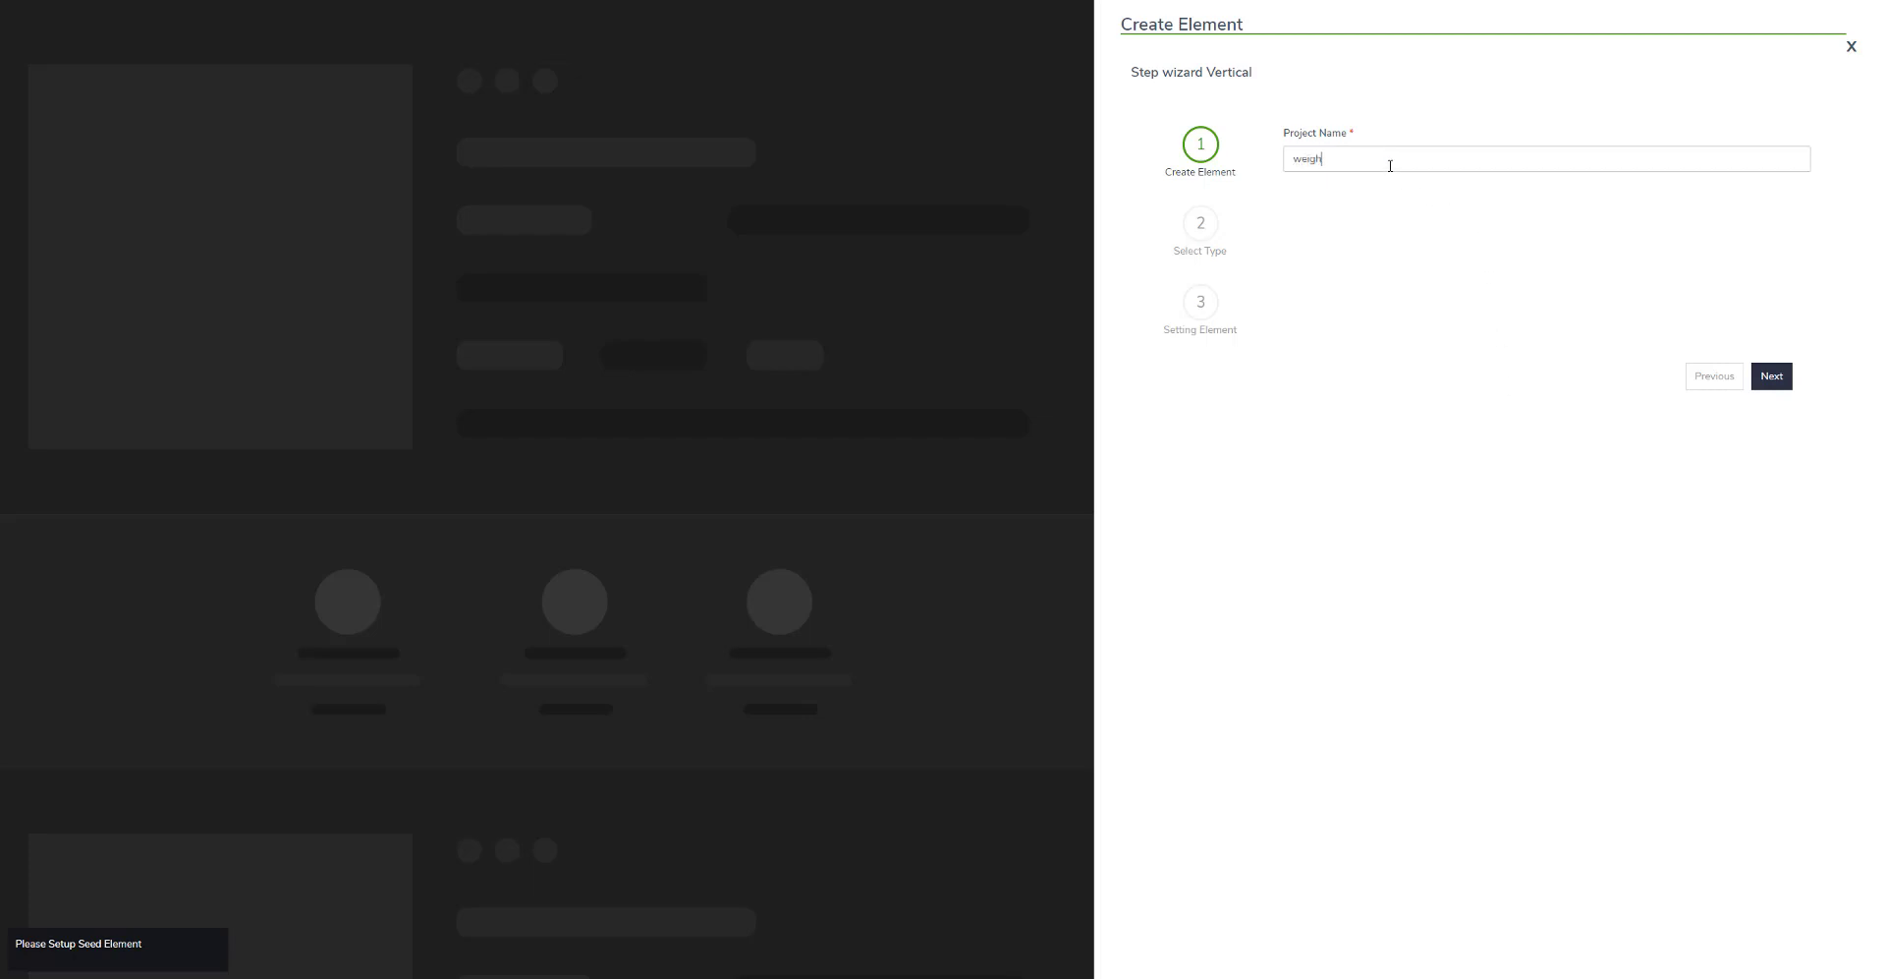
type("tloss")
left_click(1772, 376)
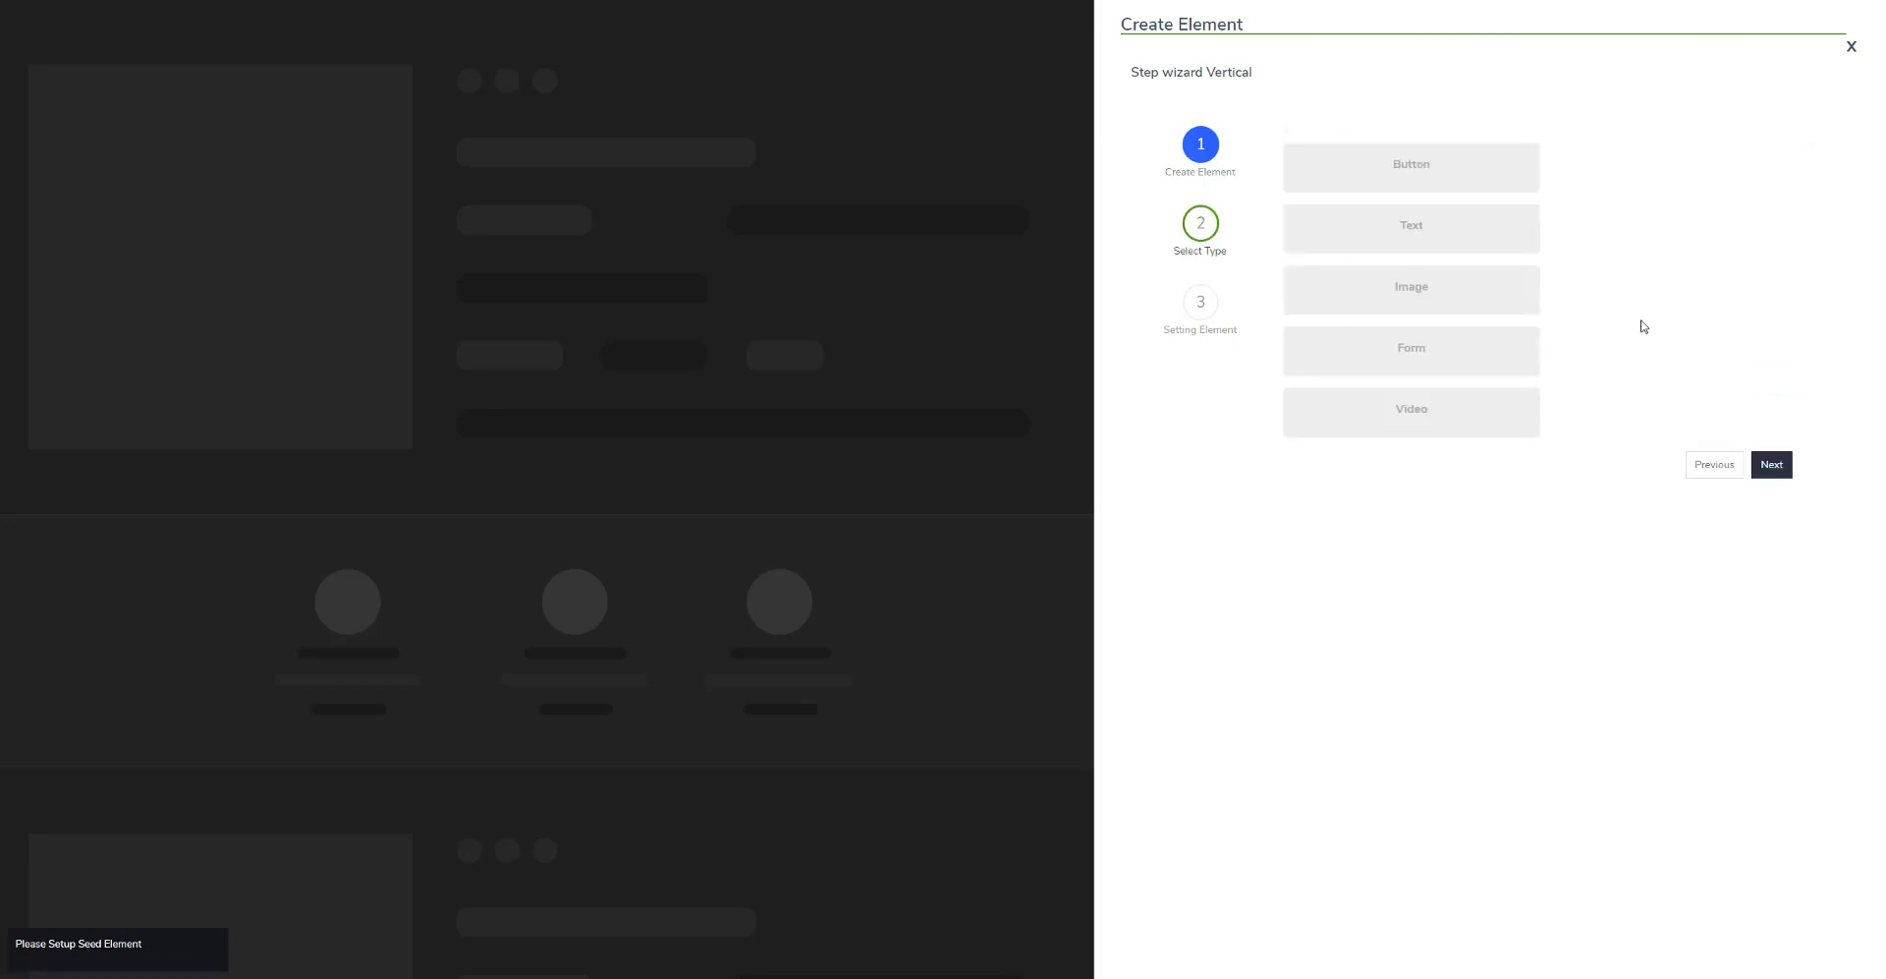
left_click(1467, 366)
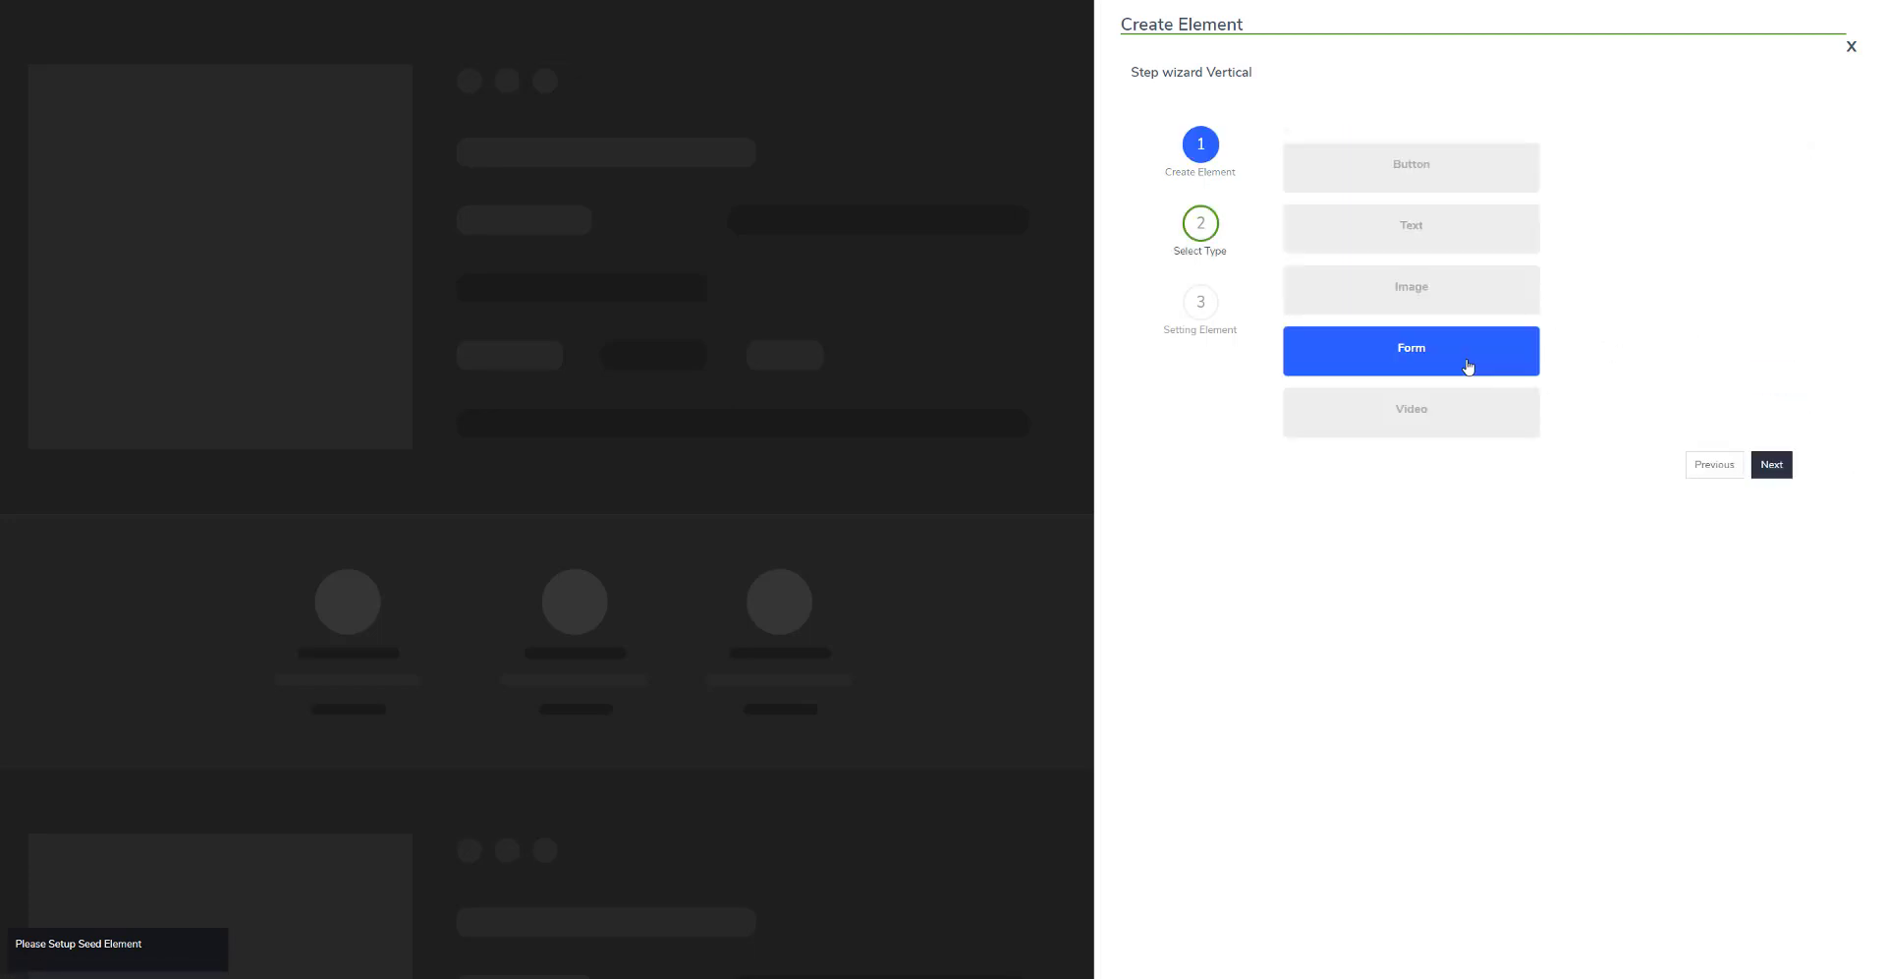
Give the form the Form Dark profile with brand name 'Weight Loss Company'.
left_click(1201, 326)
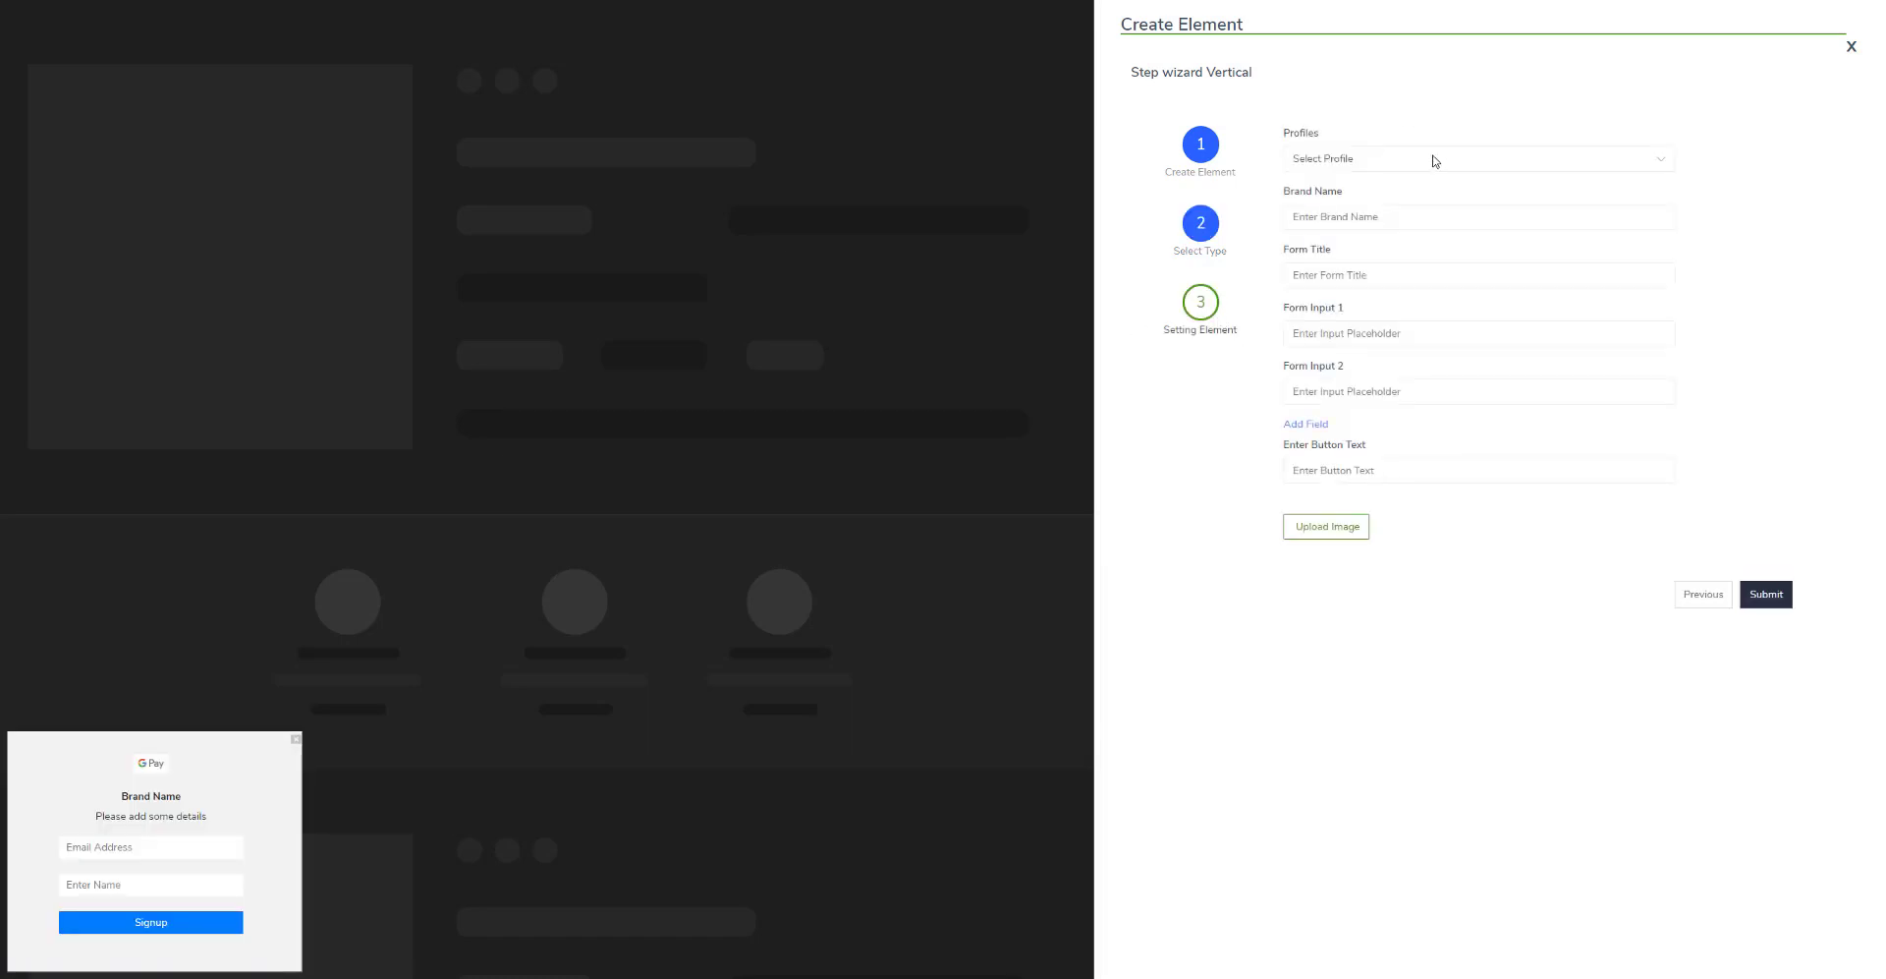
left_click(1433, 160)
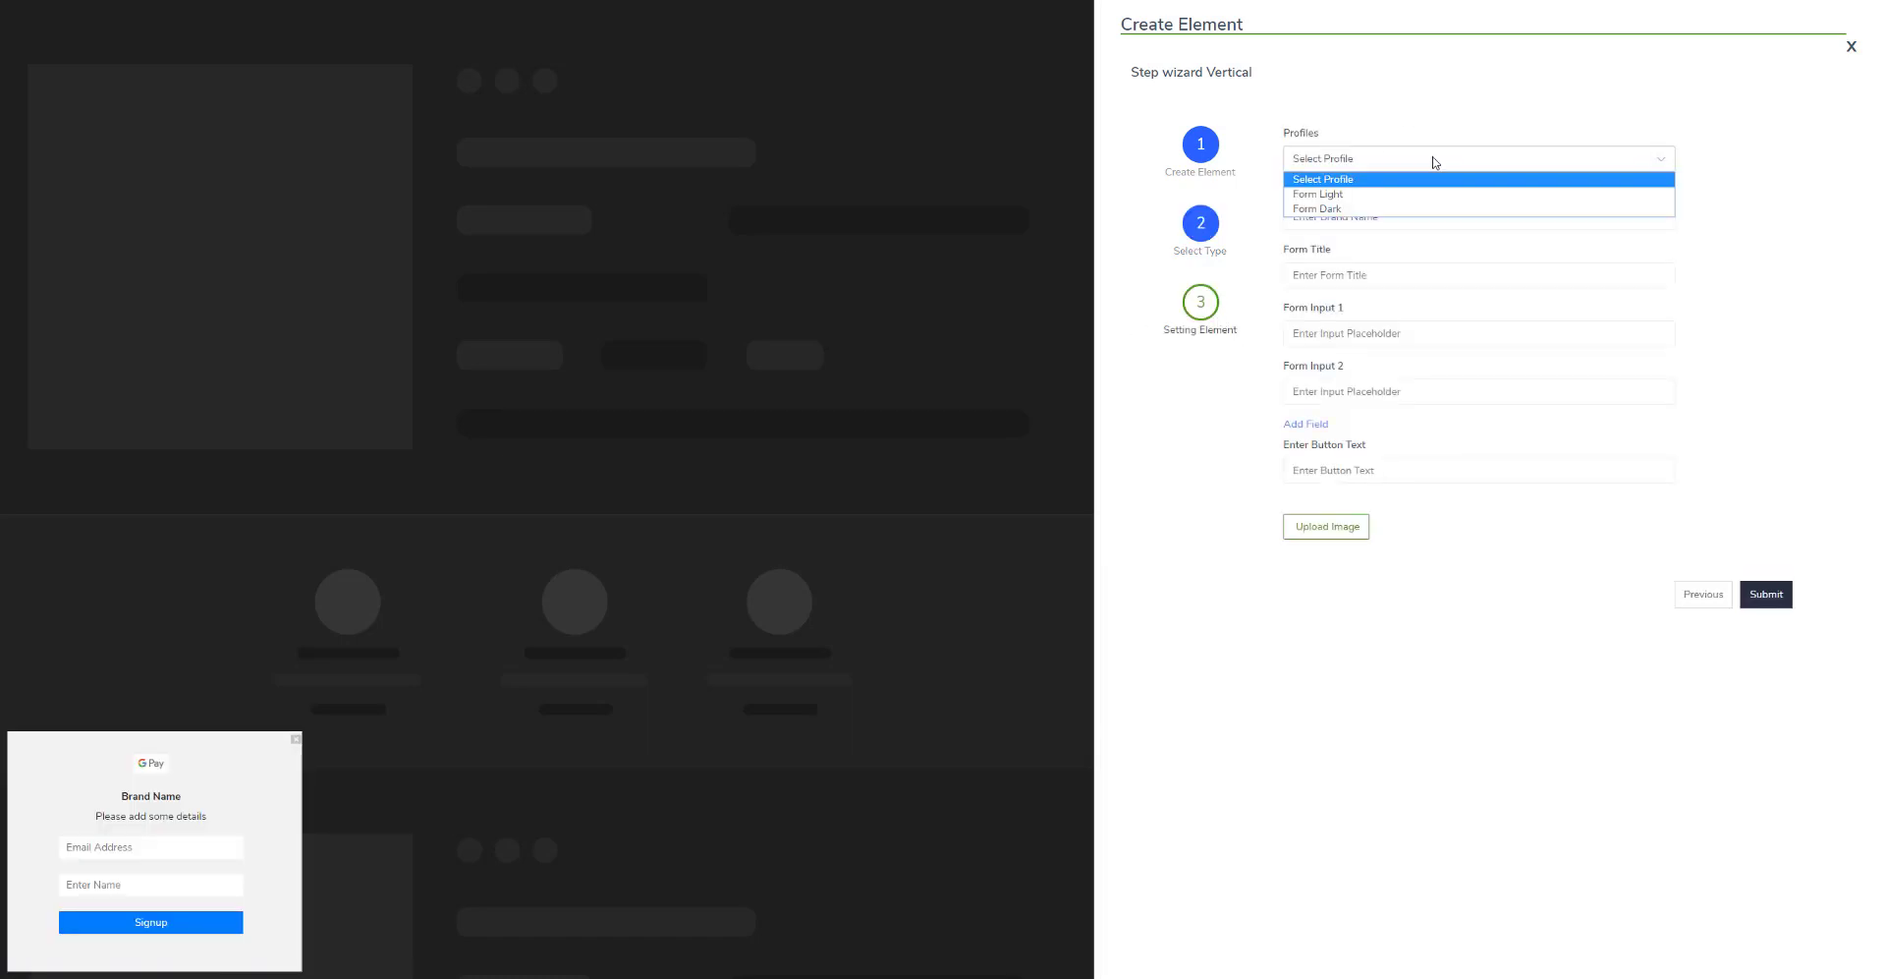
left_click(1317, 209)
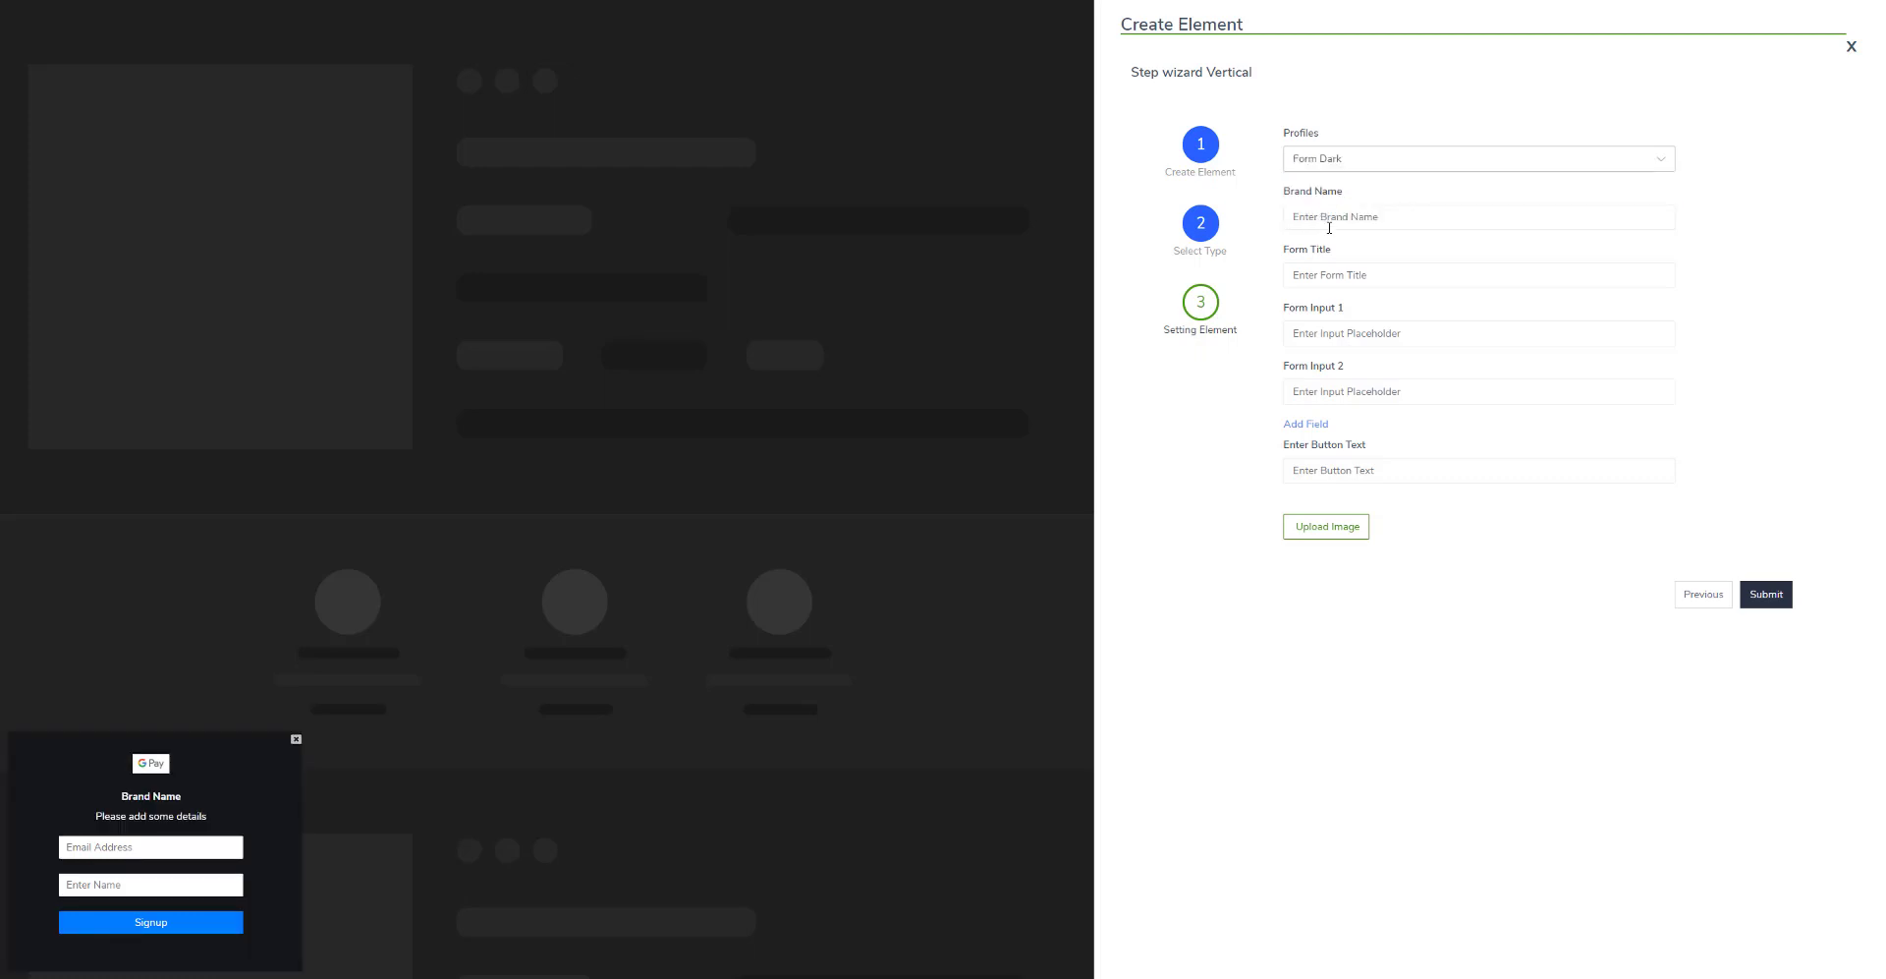
left_click(1400, 221)
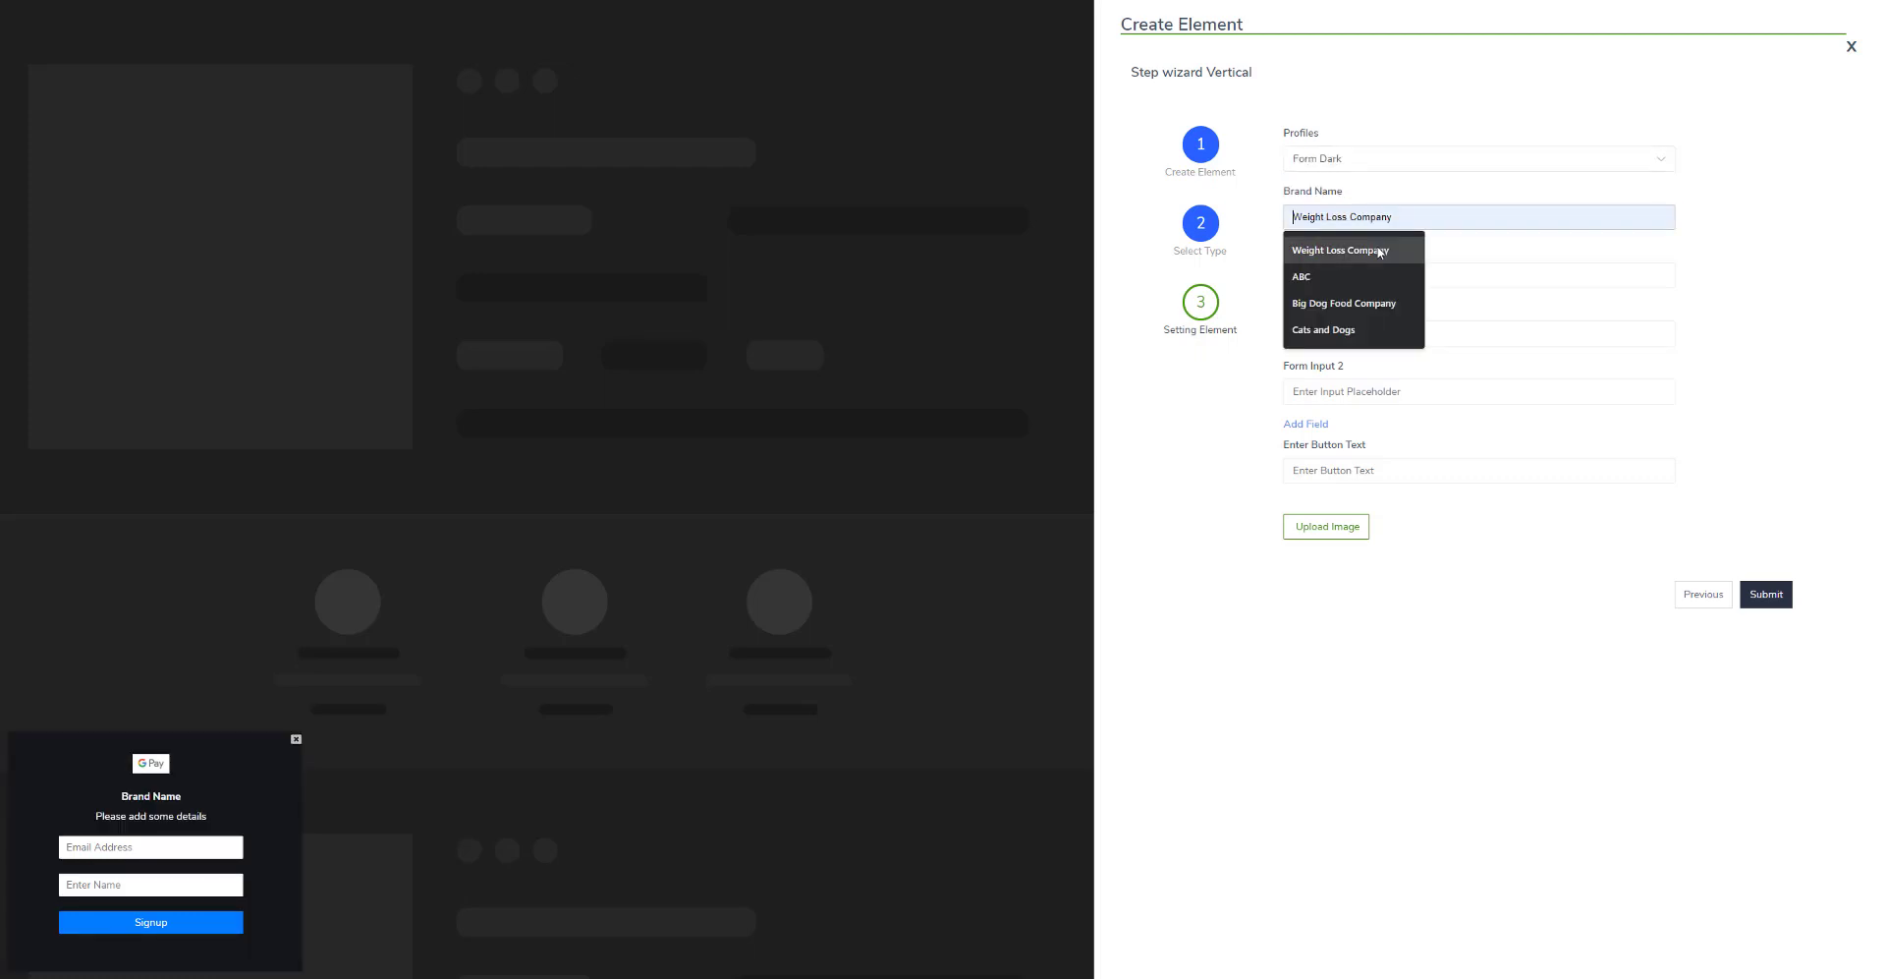
left_click(1379, 251)
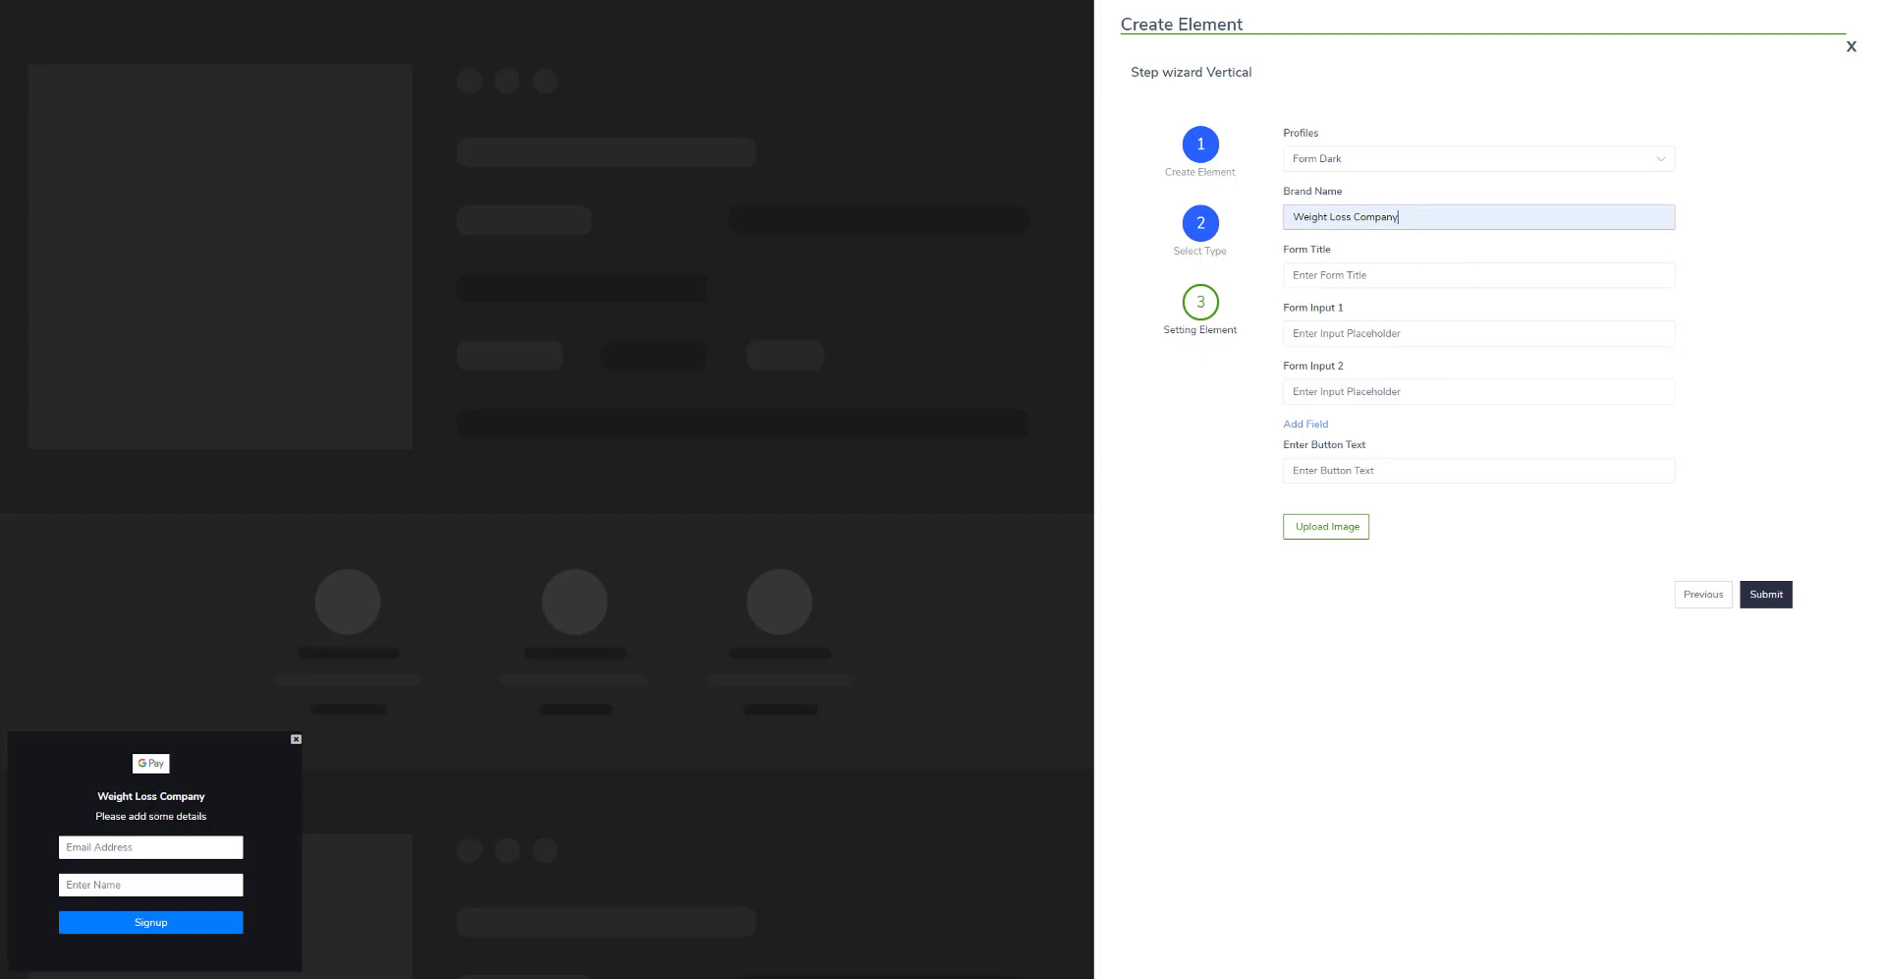
Title the form 'Please Subscribe' and make the second input Phone Number.
left_click(1422, 276)
left_click(1372, 320)
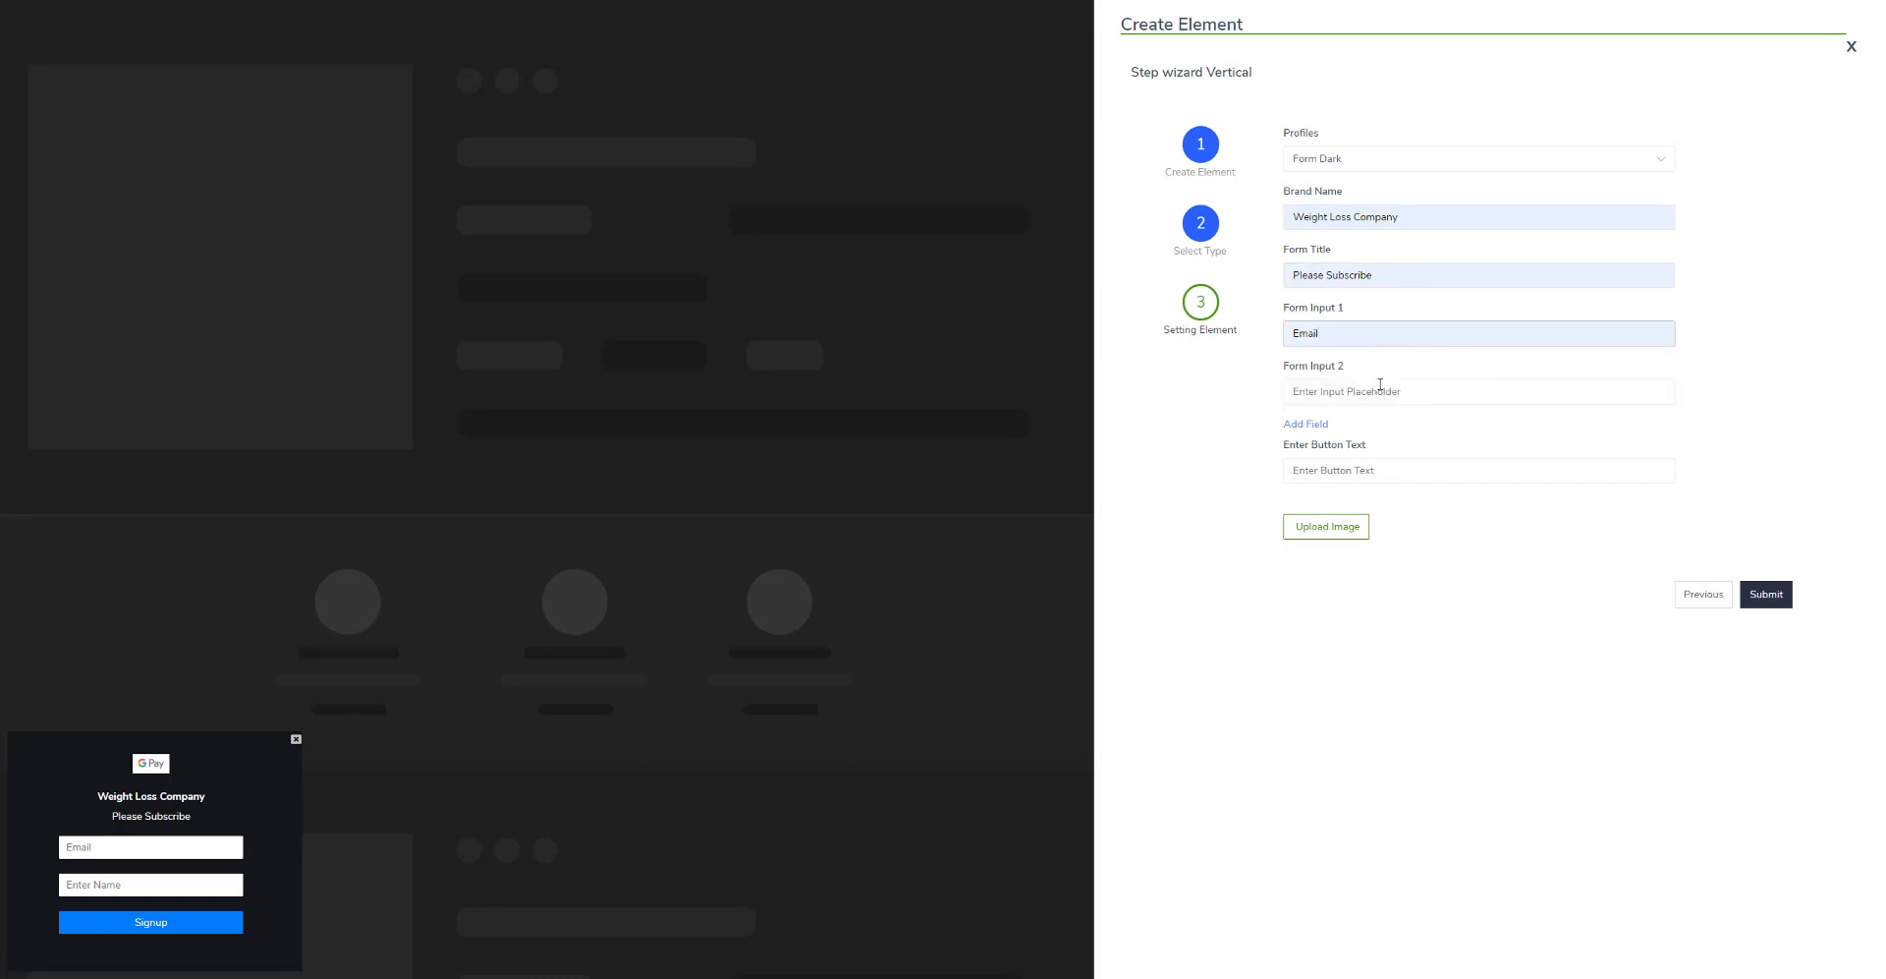
left_click(1381, 389)
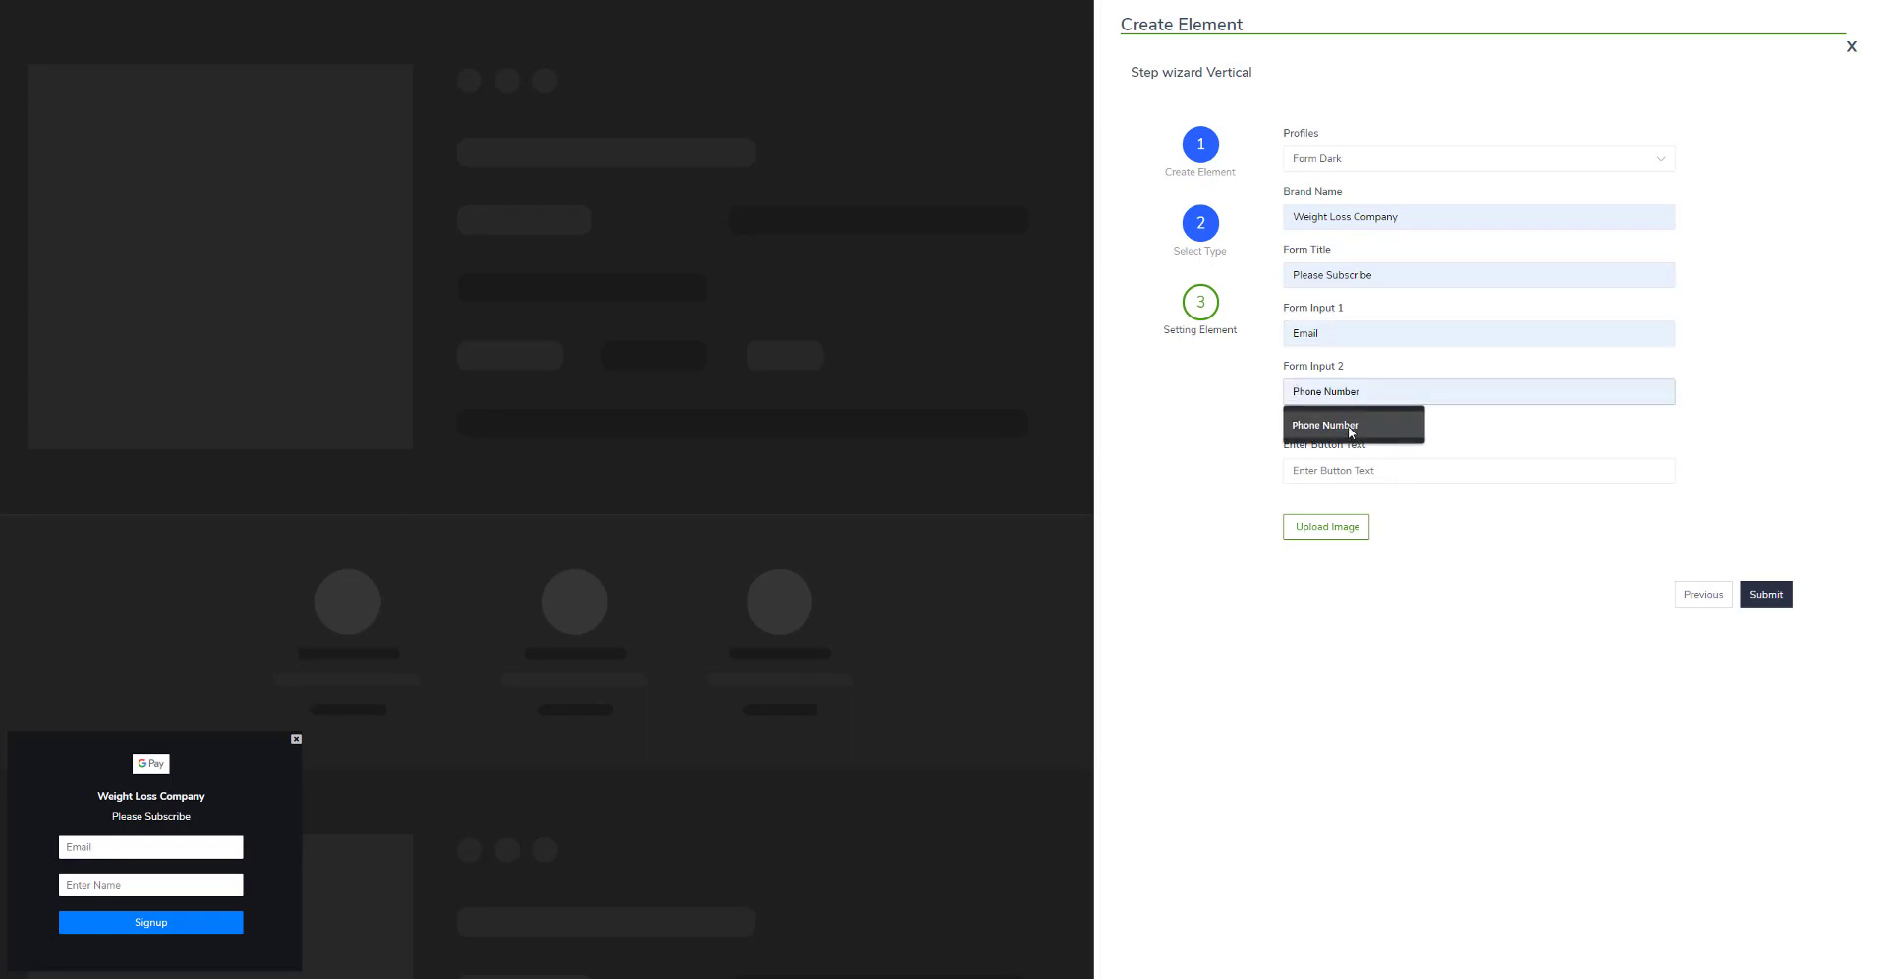
left_click(1350, 428)
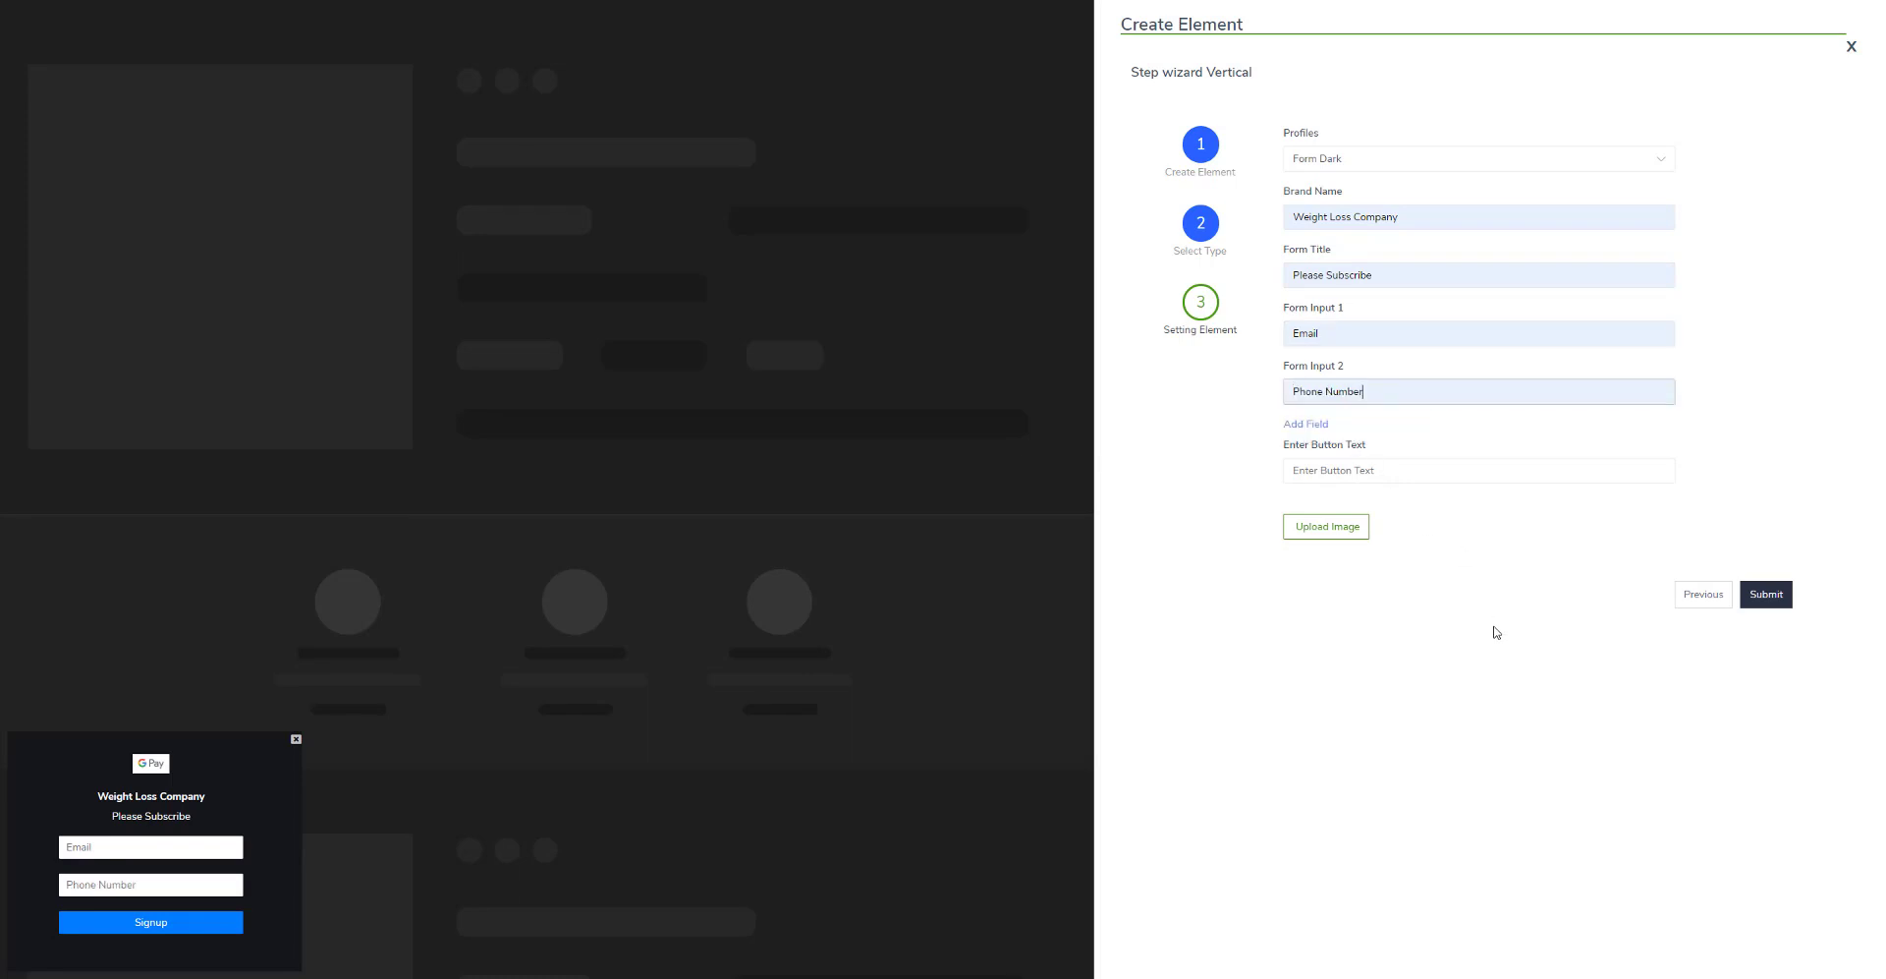
left_click(1383, 474)
Label the button 'Subscribe' and submit the weightloss form element.
left_click(1383, 499)
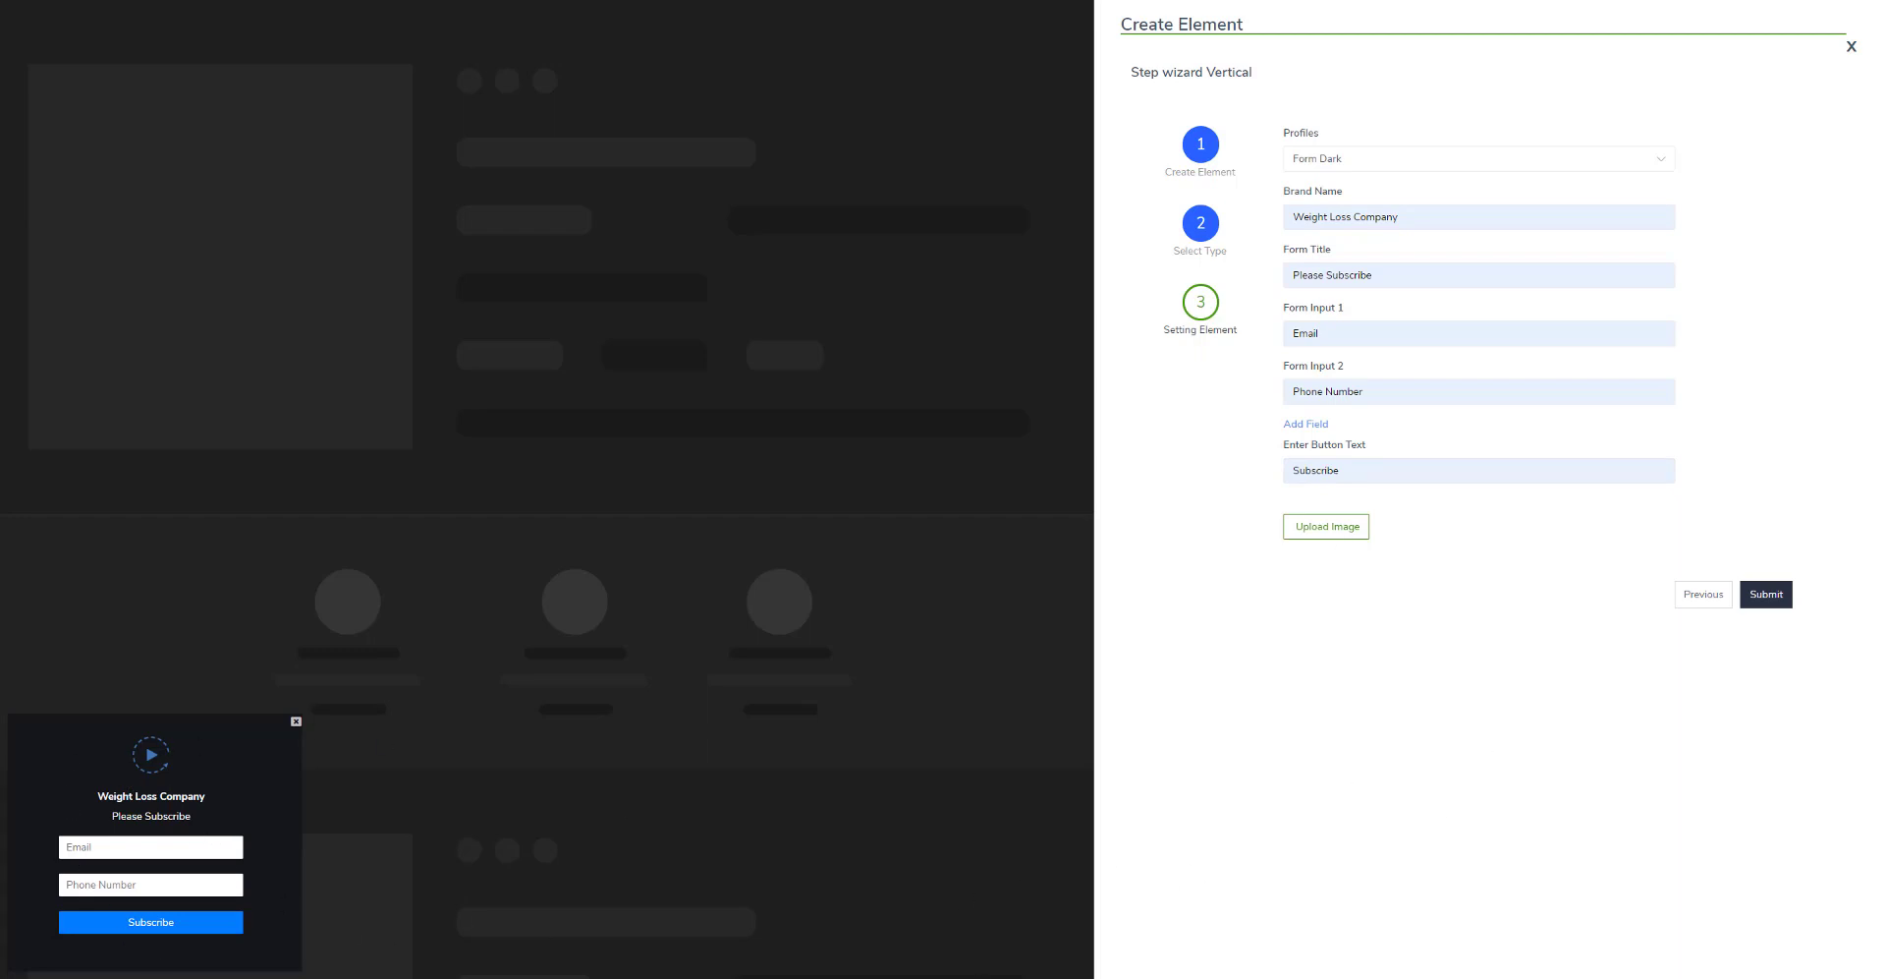
left_click(1775, 605)
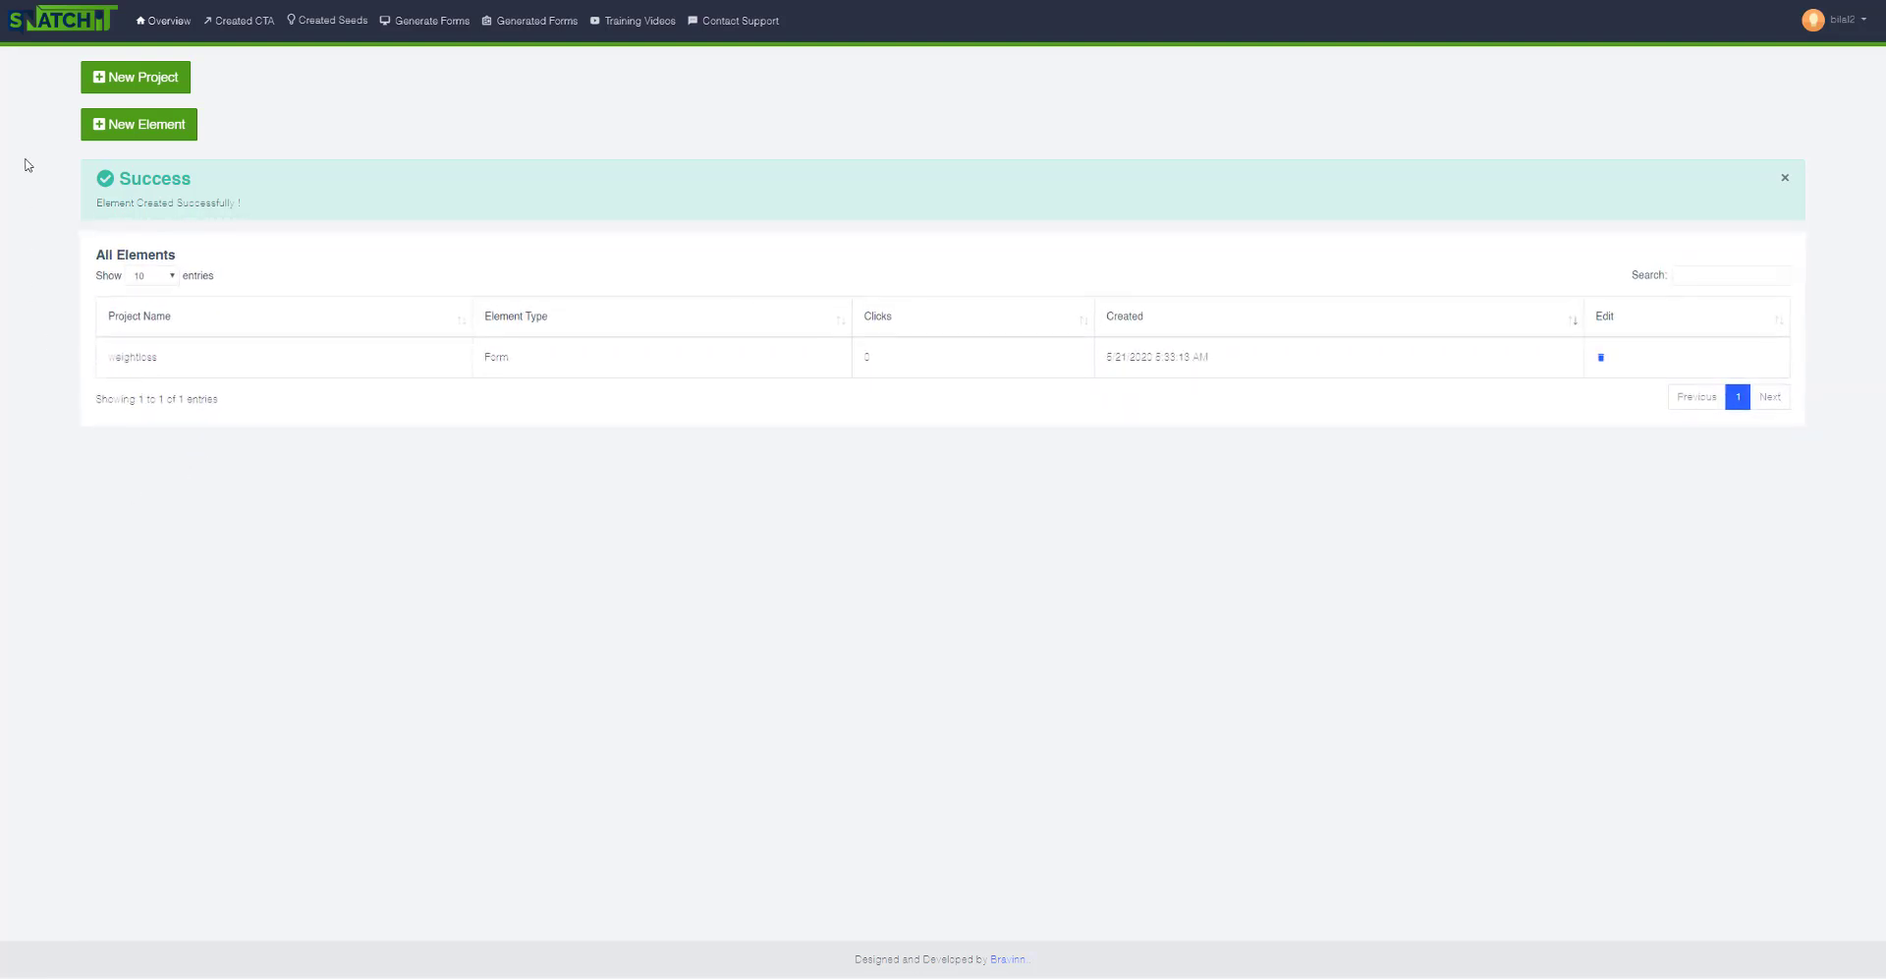
Bring up the Create Seed panel for a new seed.
left_click(167, 90)
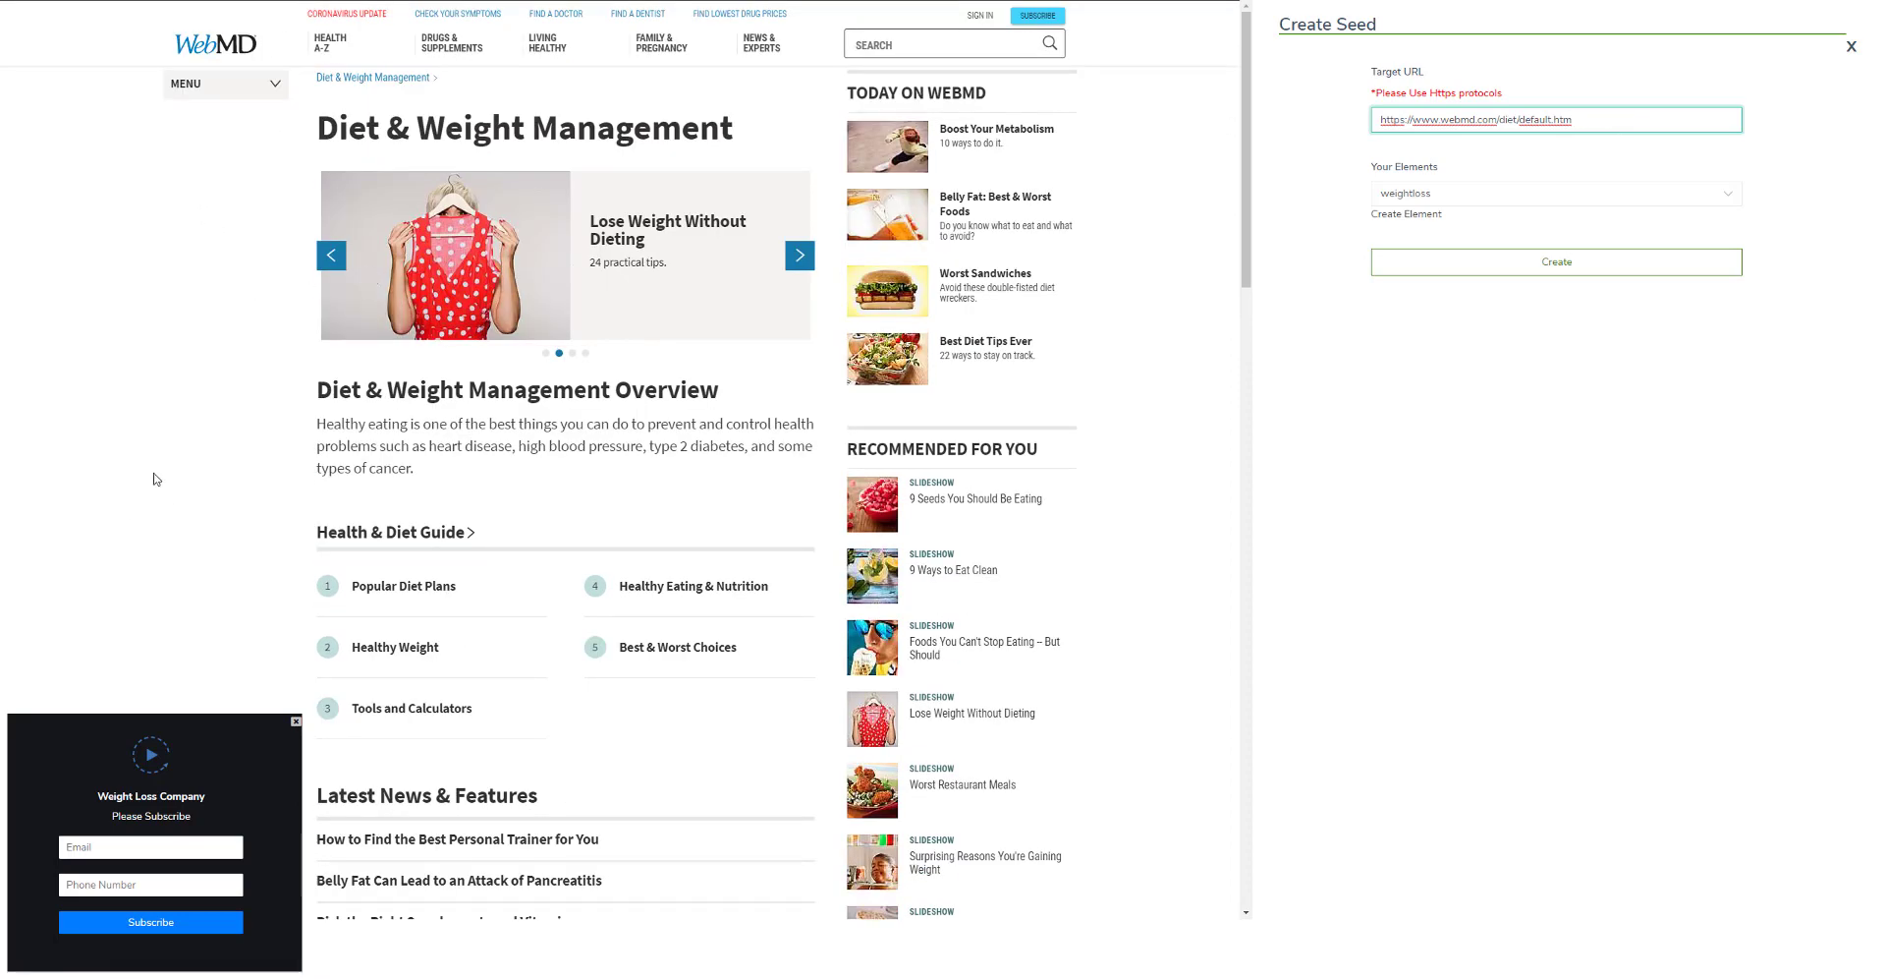
Choose weightloss as the element for the seed on the WebMD diet page.
left_click(1485, 193)
left_click(1439, 215)
left_click(1427, 202)
left_click(1424, 214)
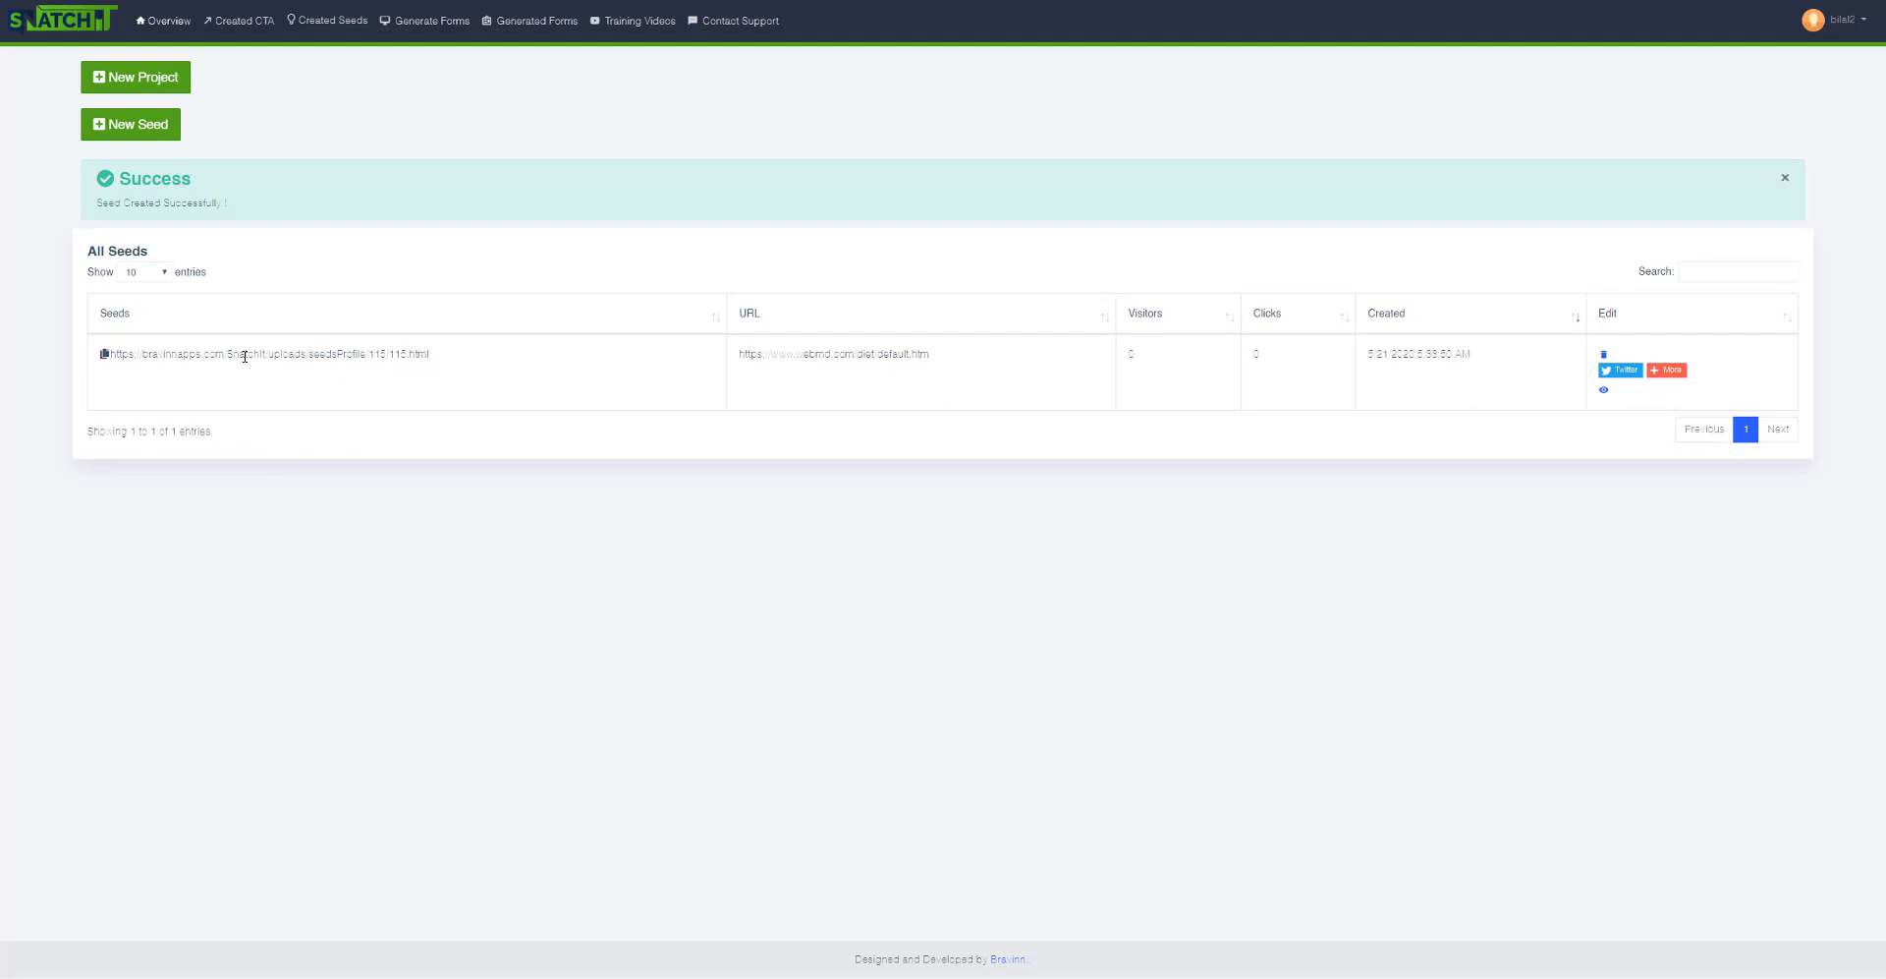
Copy the seed's link and load it to view the seeded WebMD diet page.
left_click(103, 354)
left_click(1072, 69)
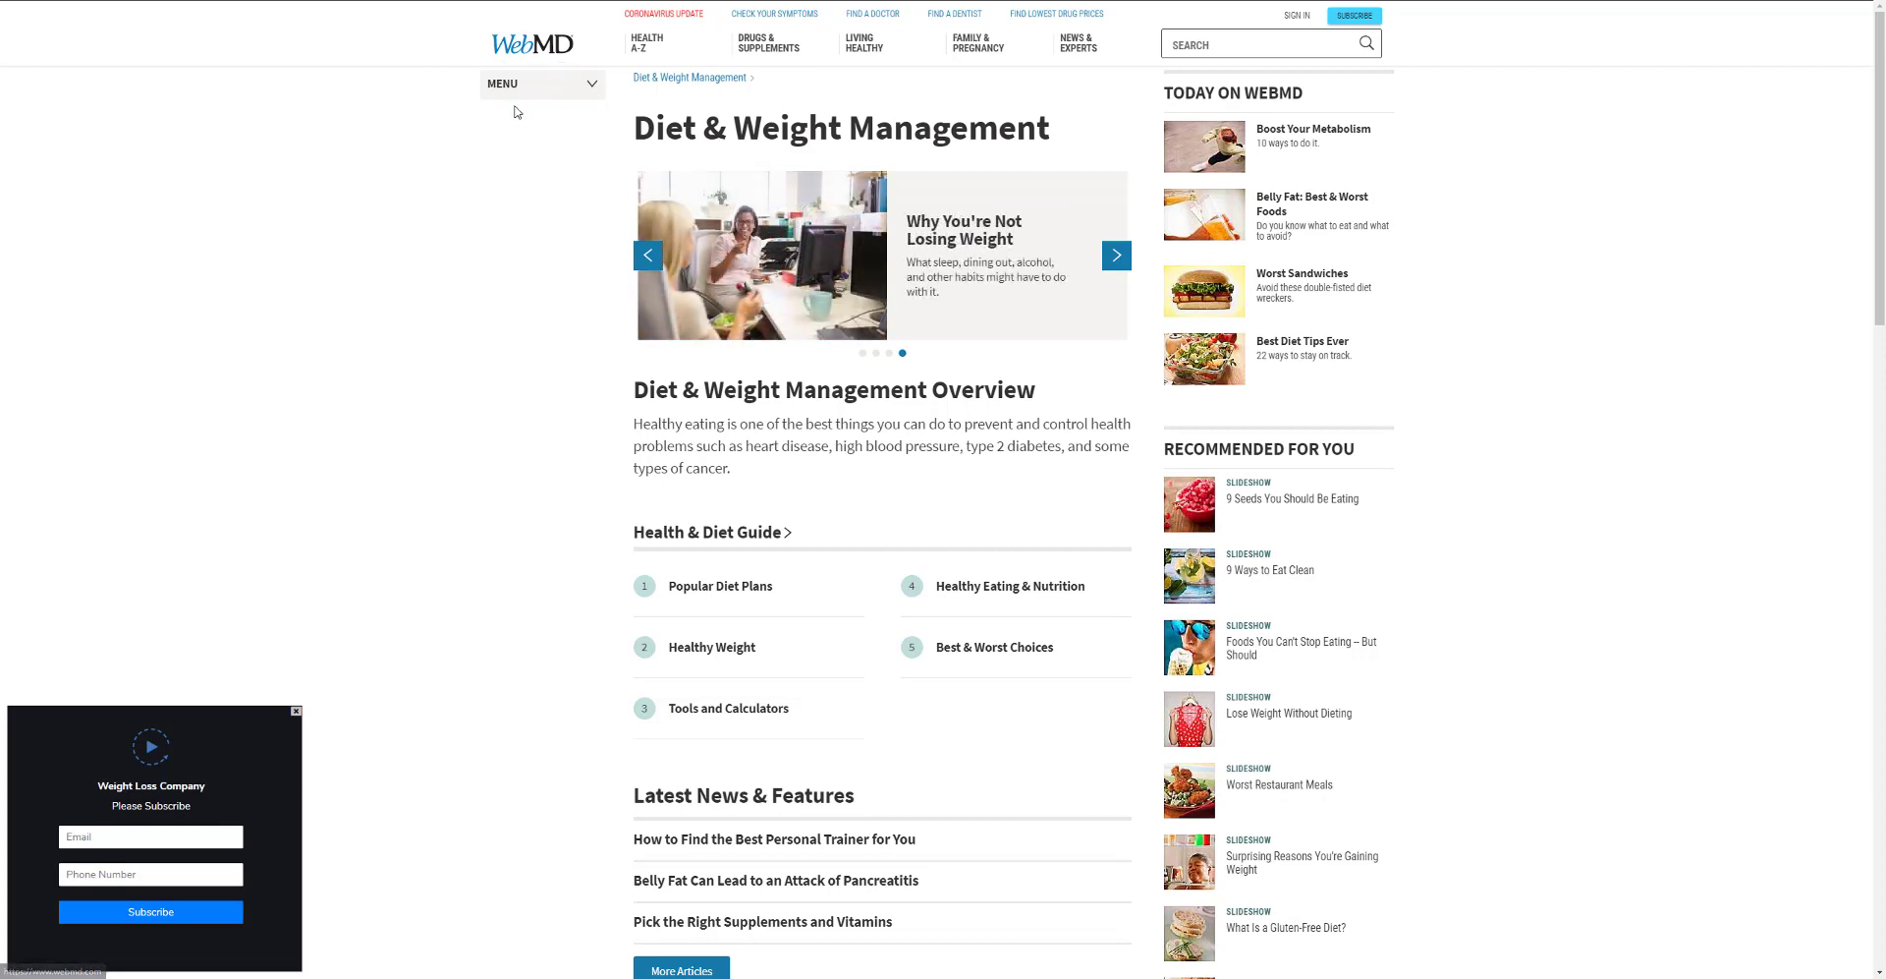
Fill the popup form's email and second field with a test subscriber's details.
left_click(125, 845)
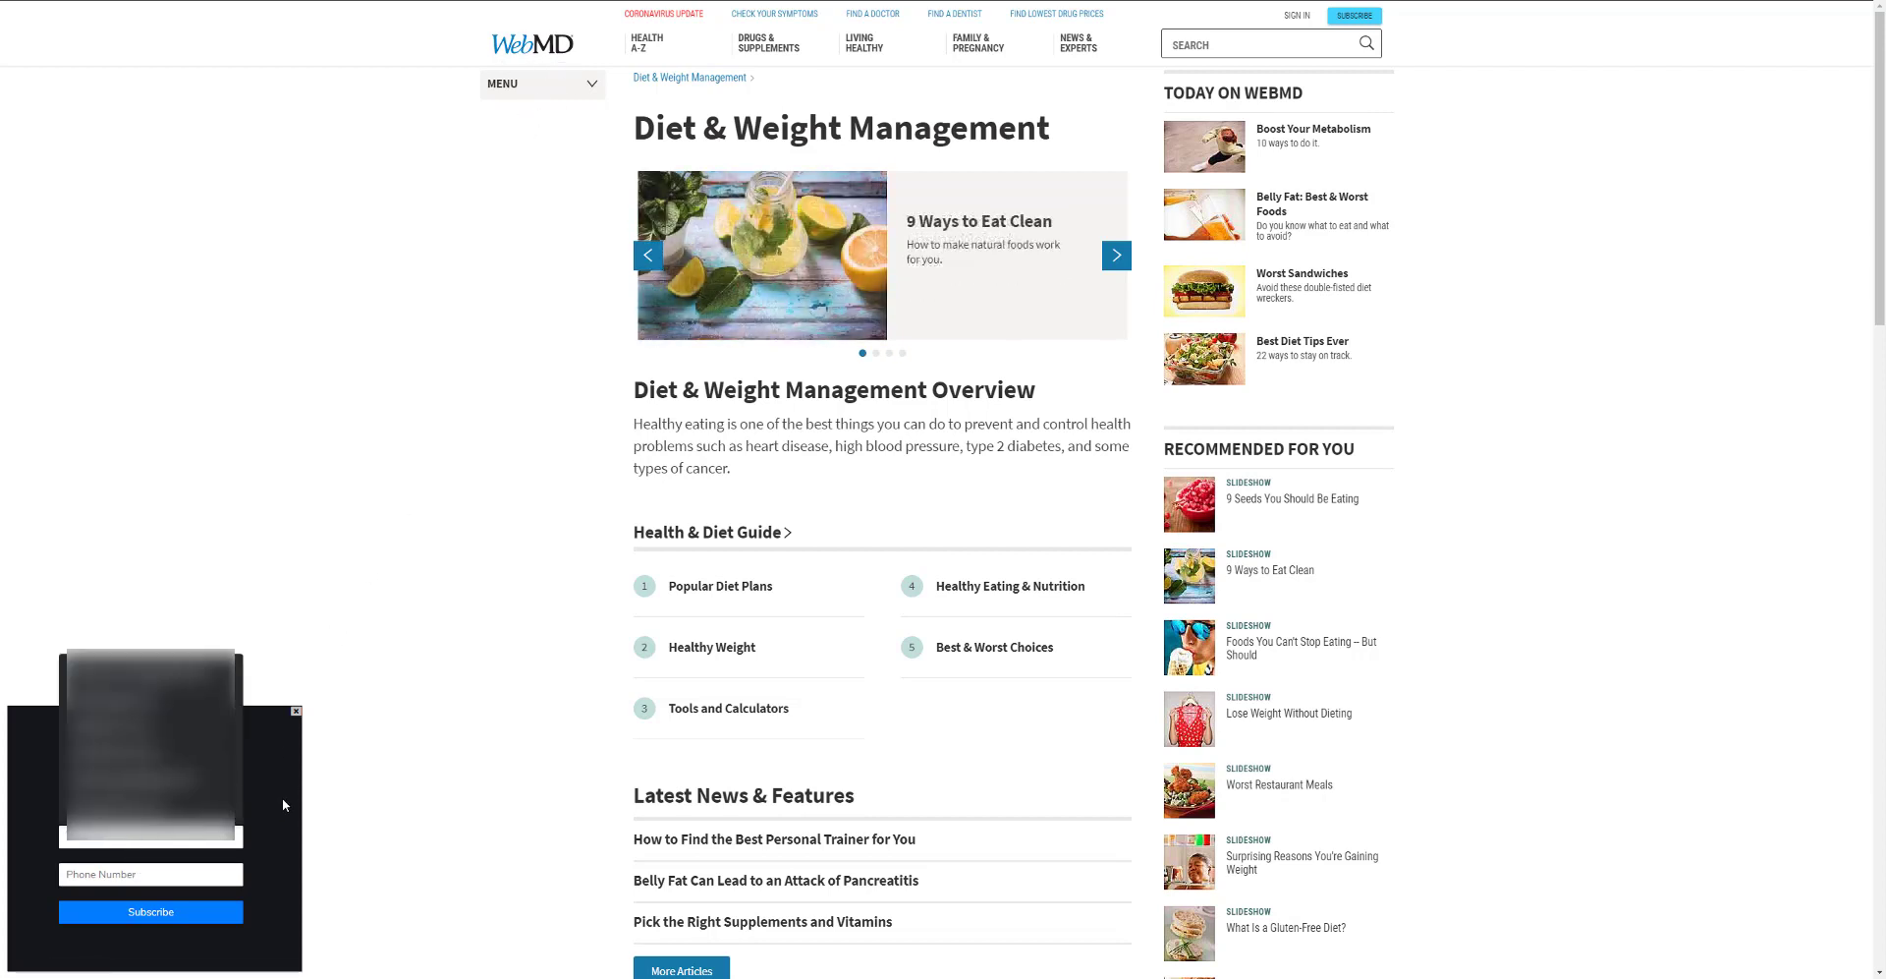
left_click(139, 871)
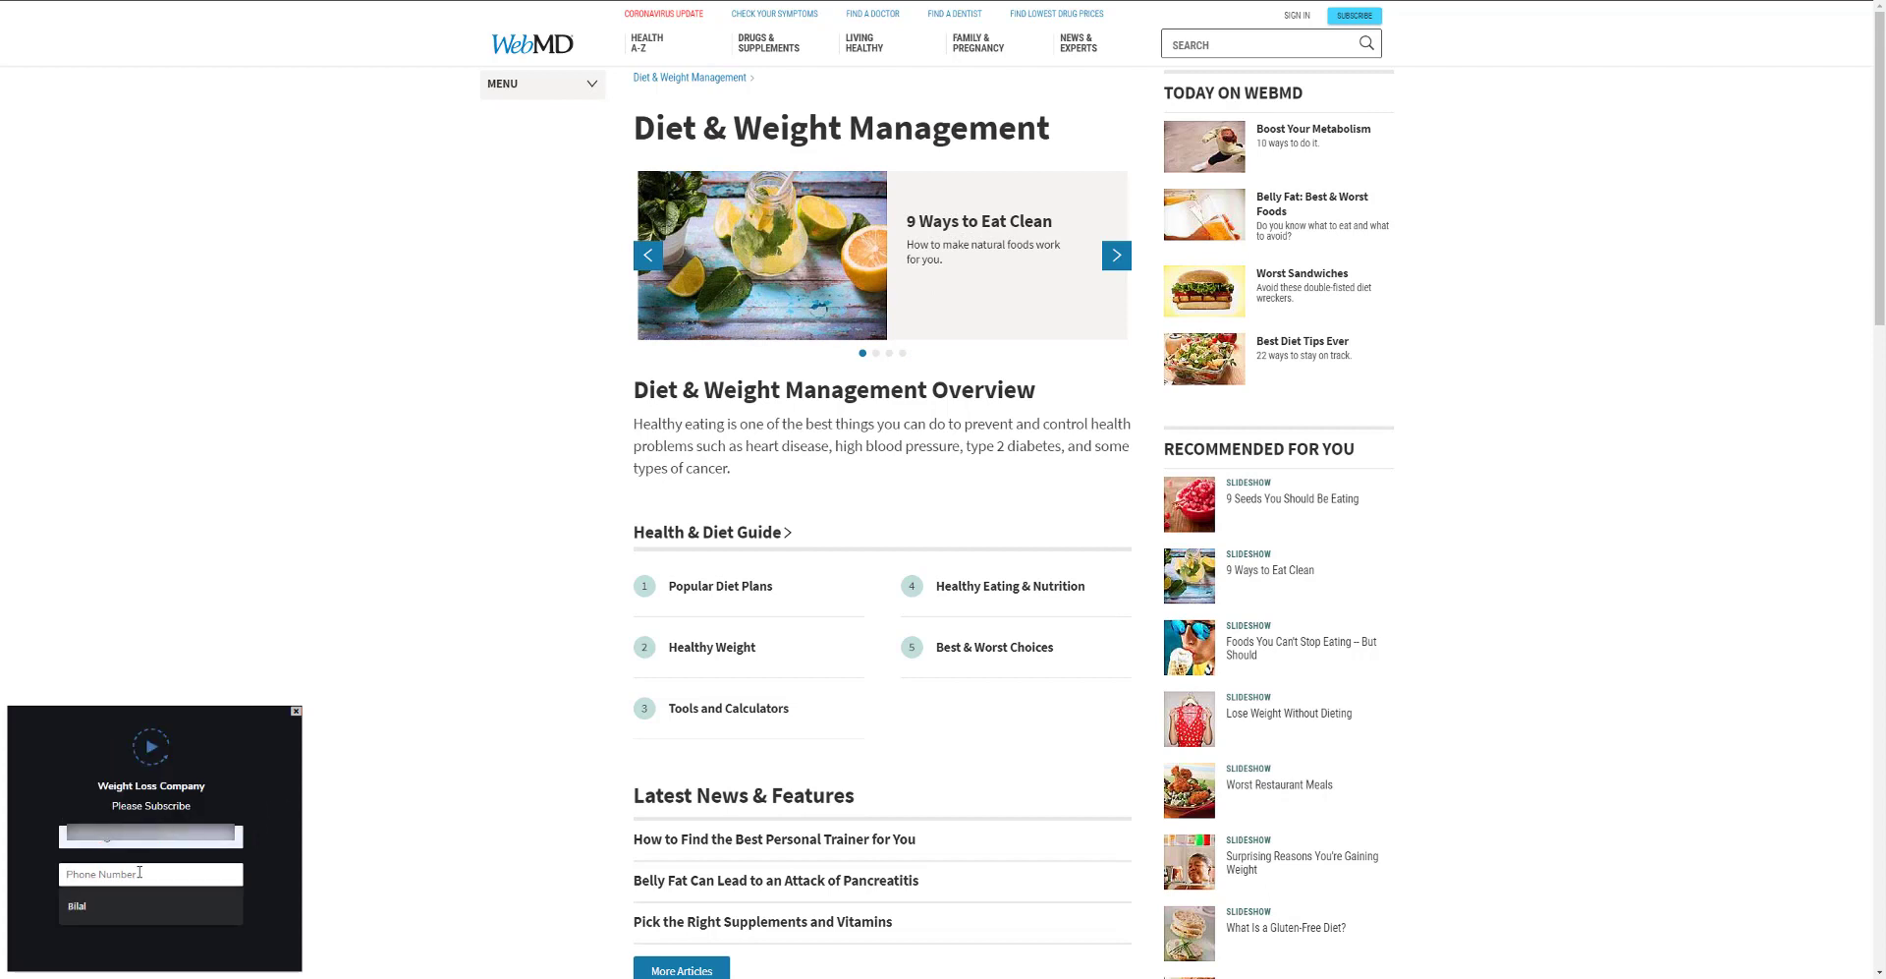
left_click(137, 905)
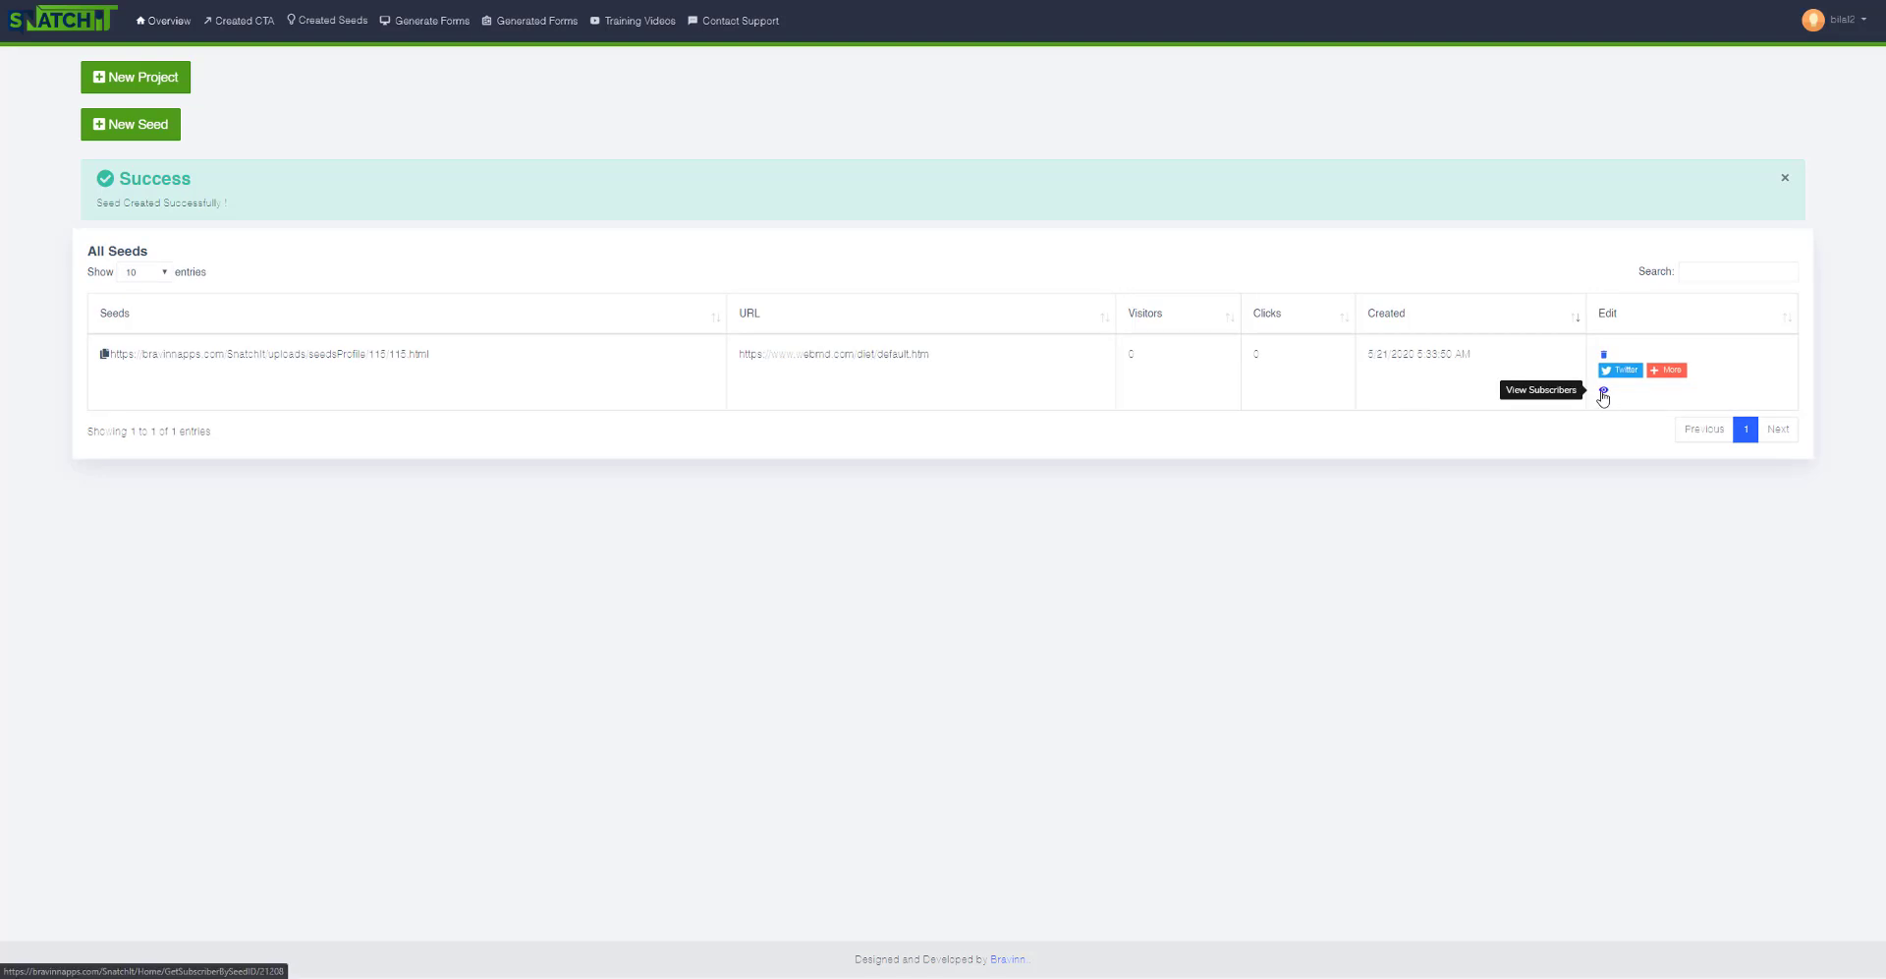
left_click(1605, 394)
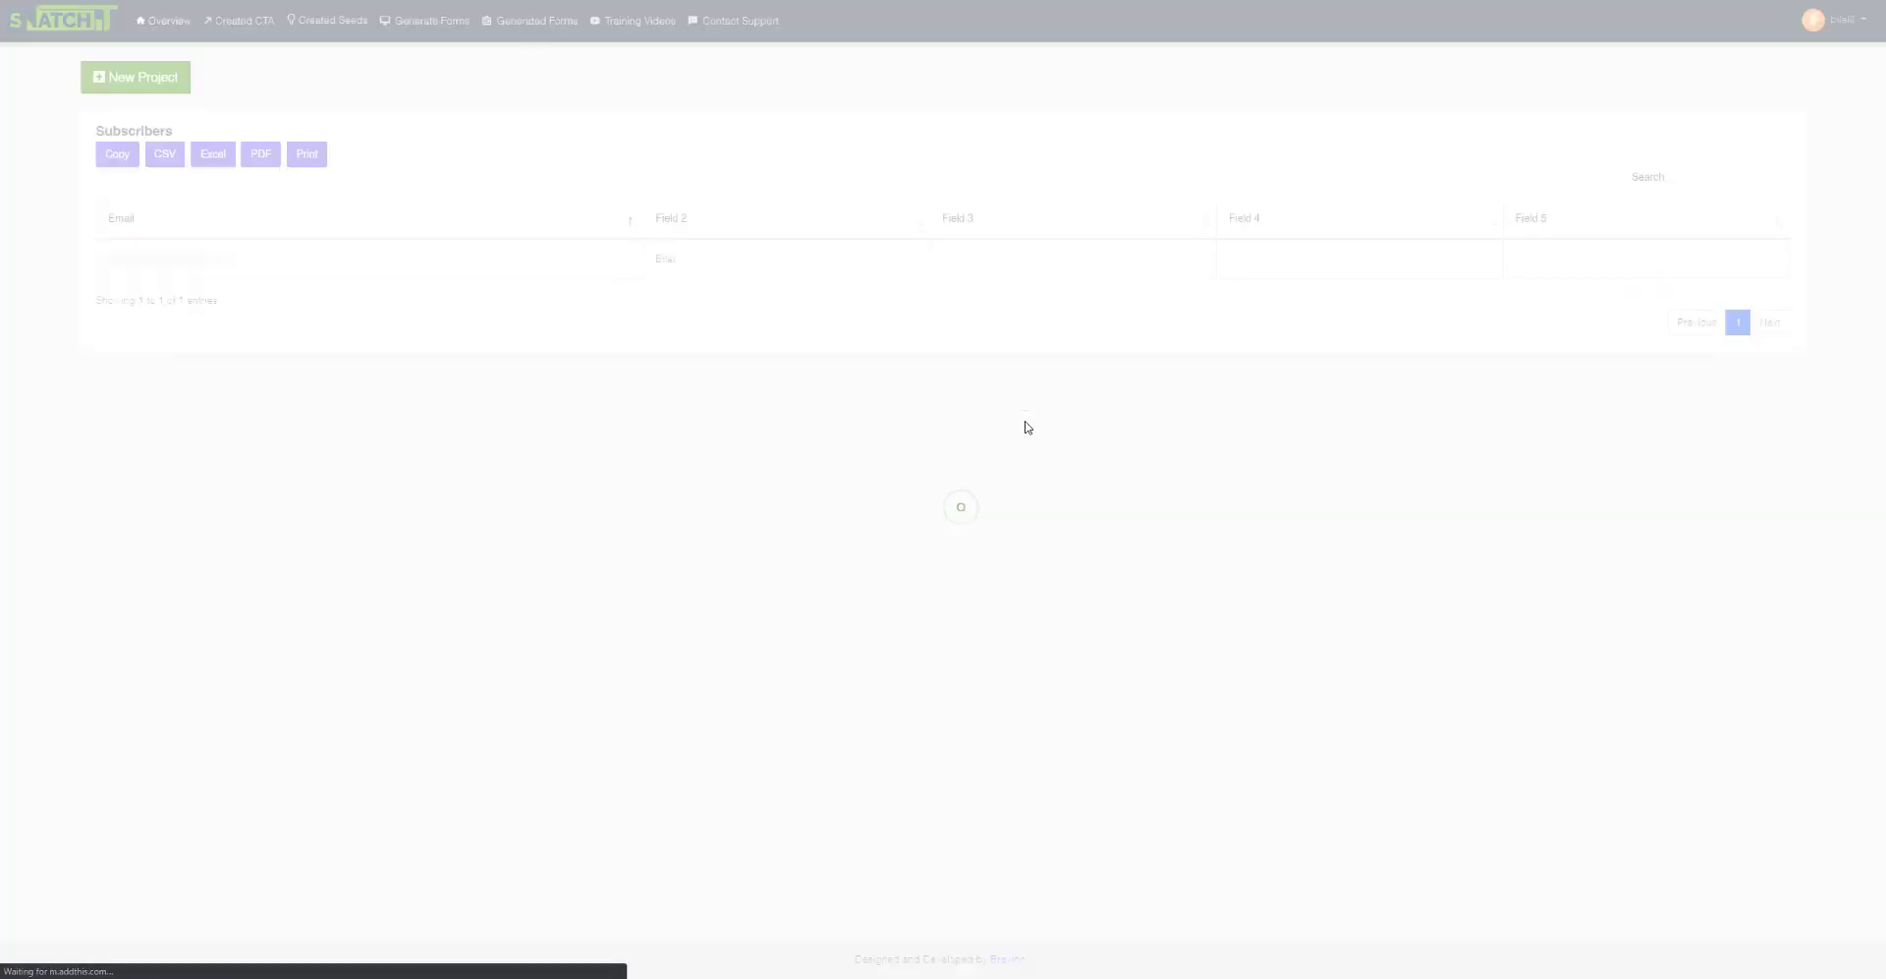
triple_click(158, 258)
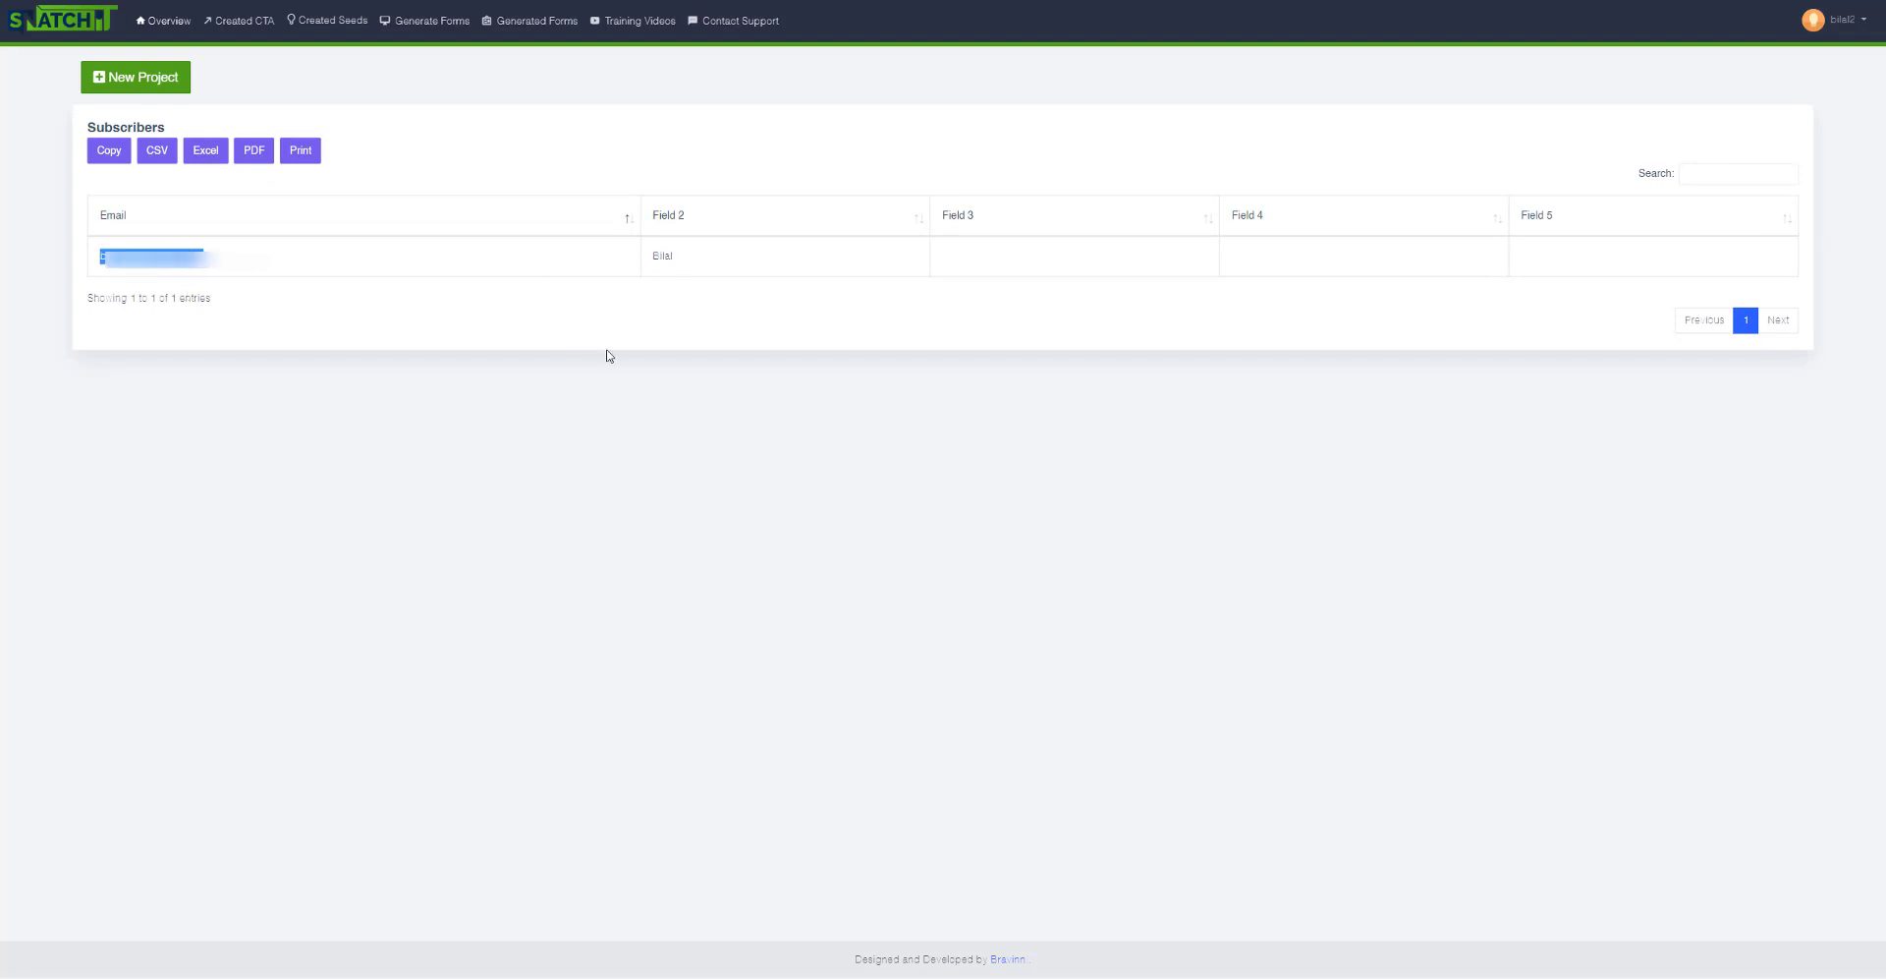
double_click(662, 256)
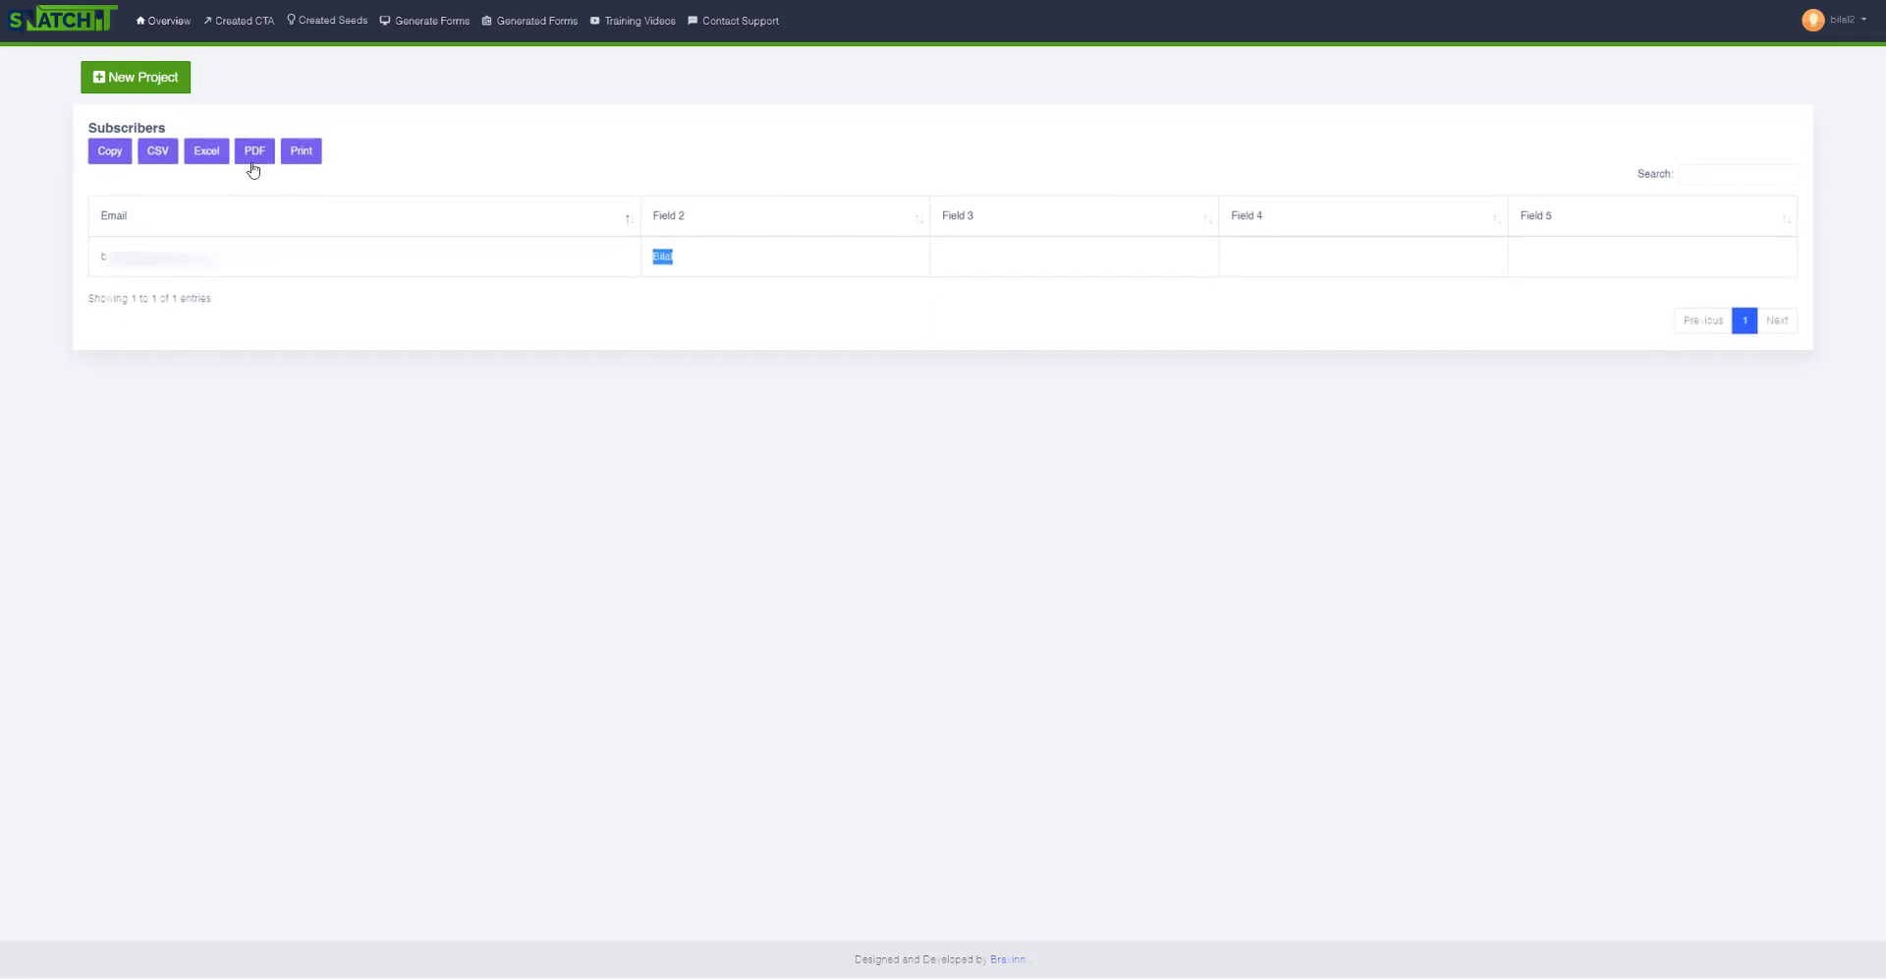